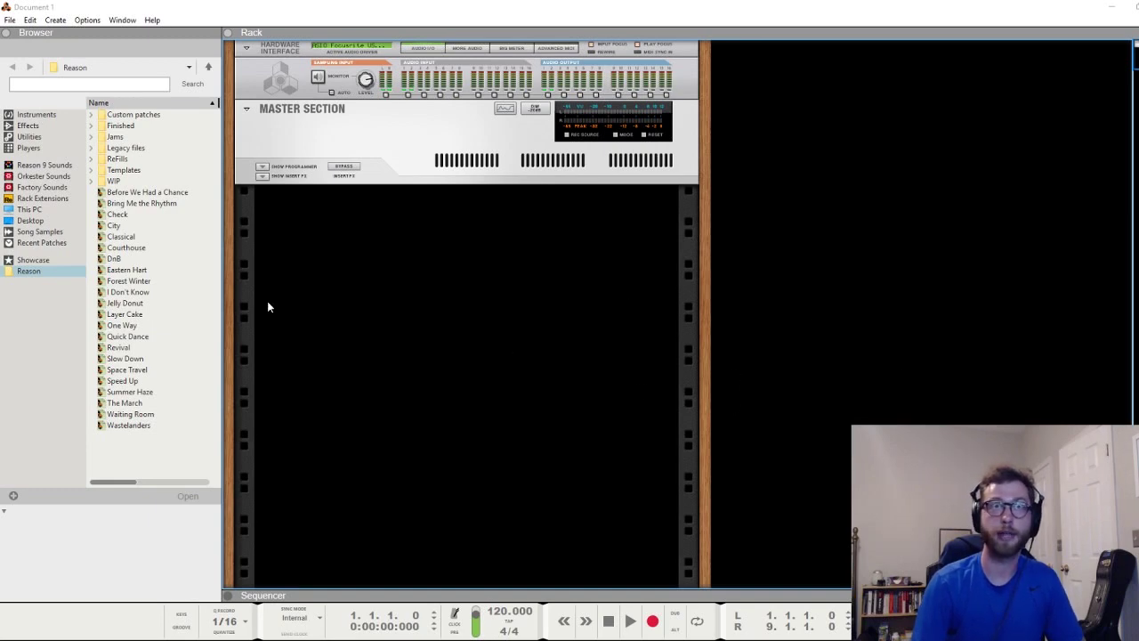
# Step: List the Instruments in the browser and expand the sequencer to fill the main area
pyautogui.click(35, 114)
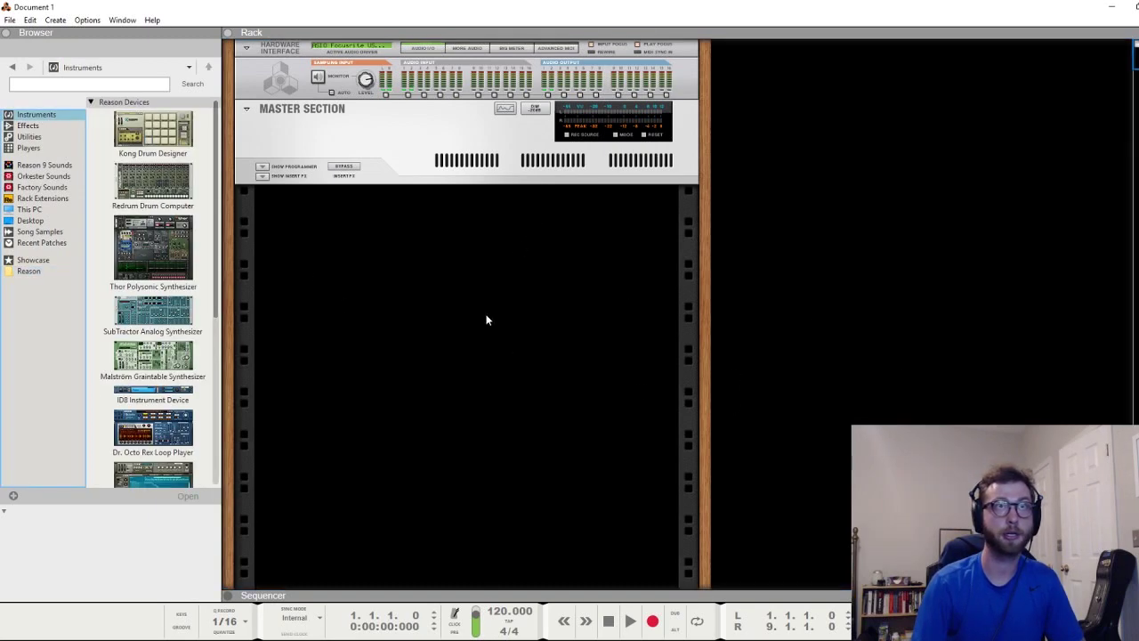
pyautogui.click(227, 35)
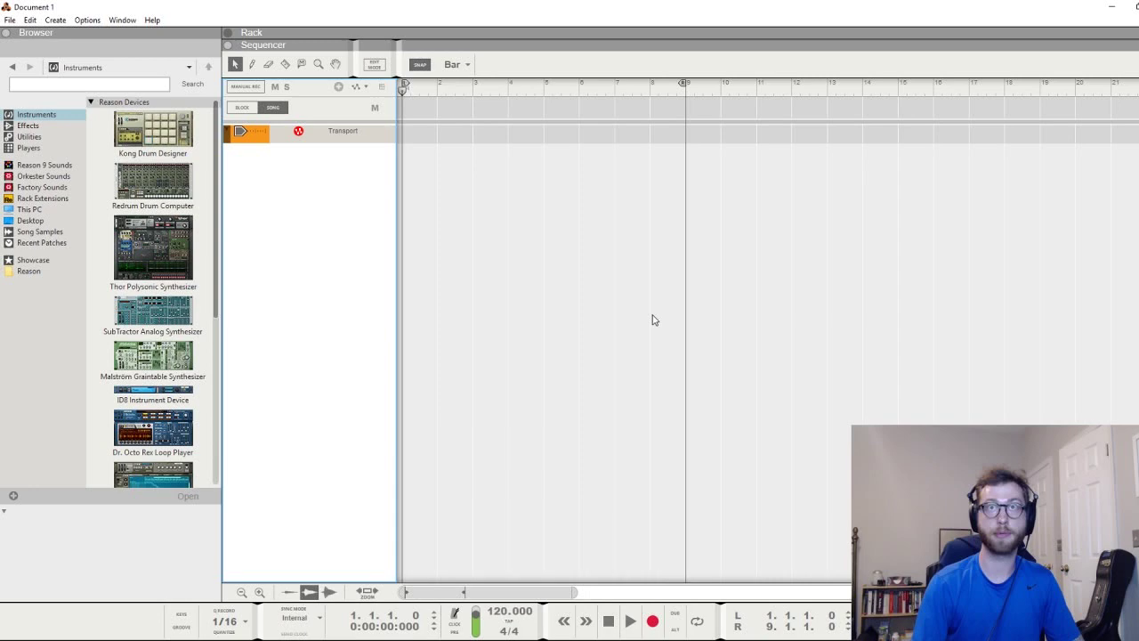
pyautogui.hscroll(10, 823, 252)
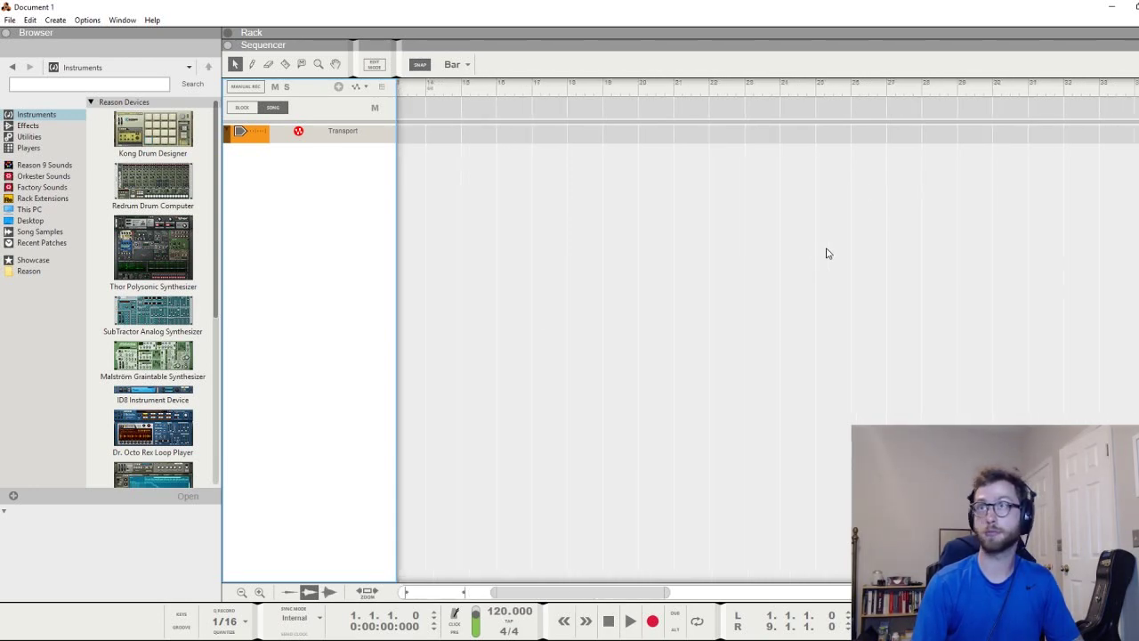
pyautogui.hscroll(-10, 931, 242)
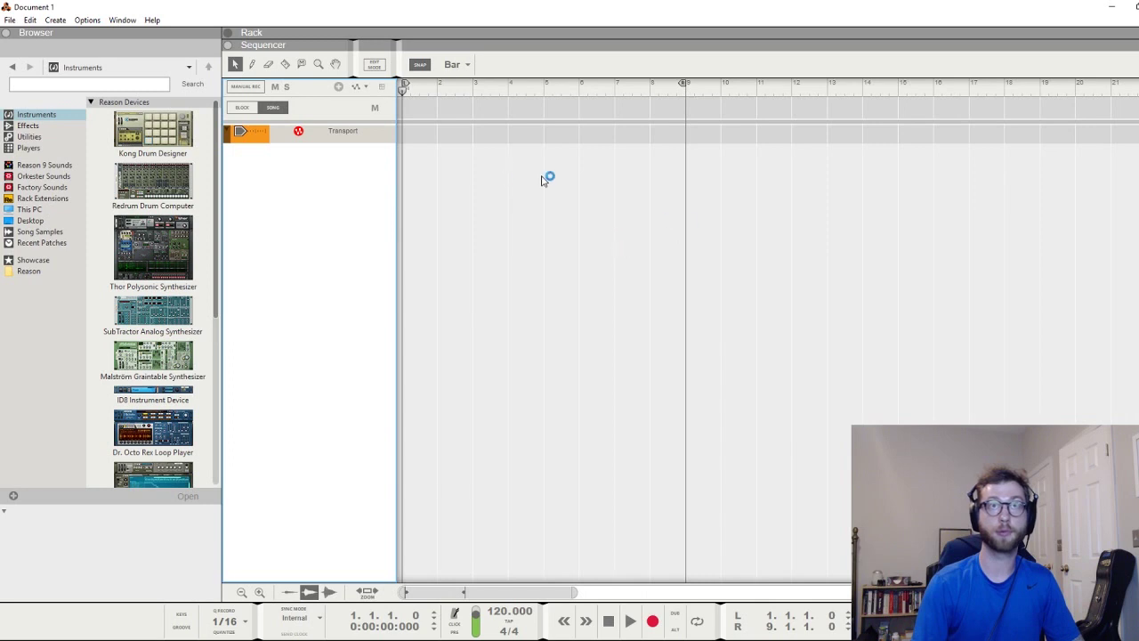
# Step: Enter Block mode and keep the empty eight-bar Block 1 selected
pyautogui.click(242, 107)
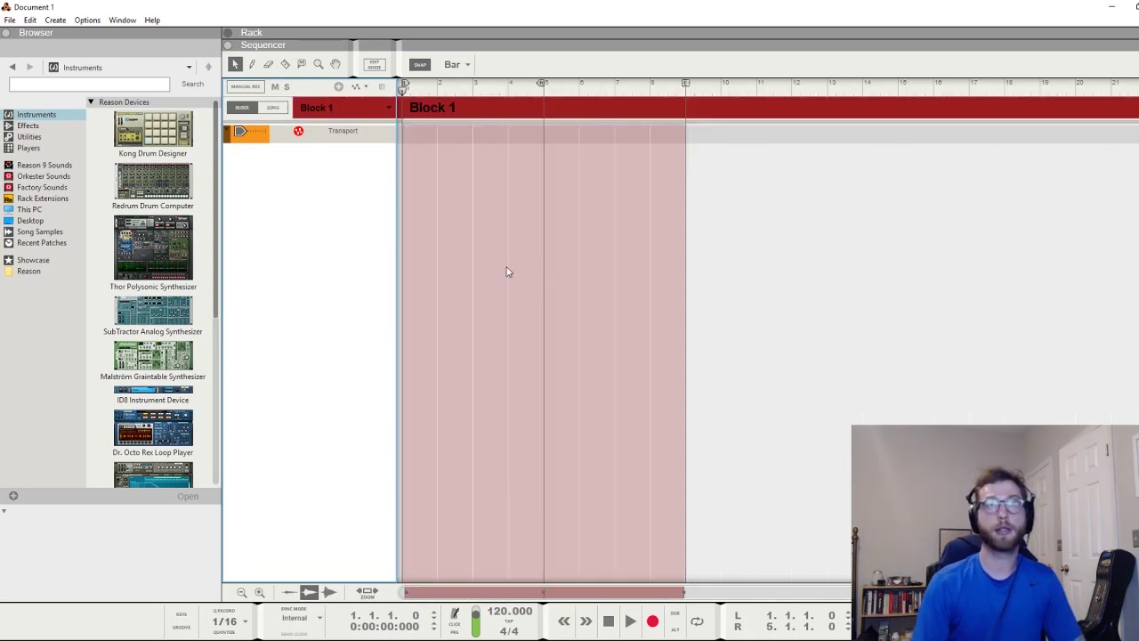
pyautogui.click(387, 108)
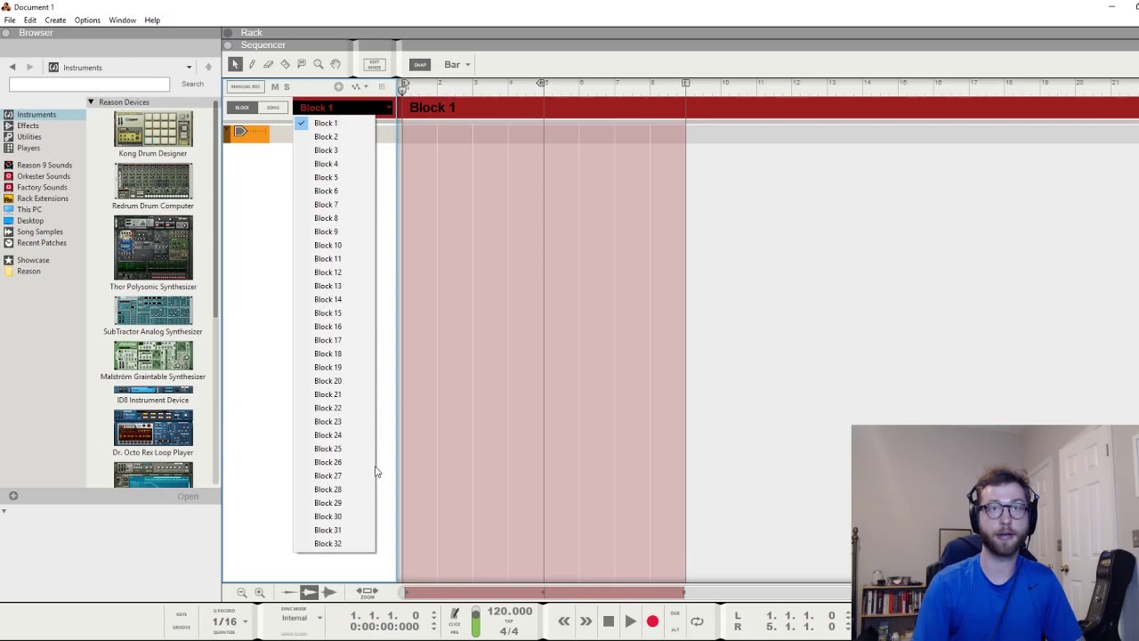
pyautogui.click(272, 294)
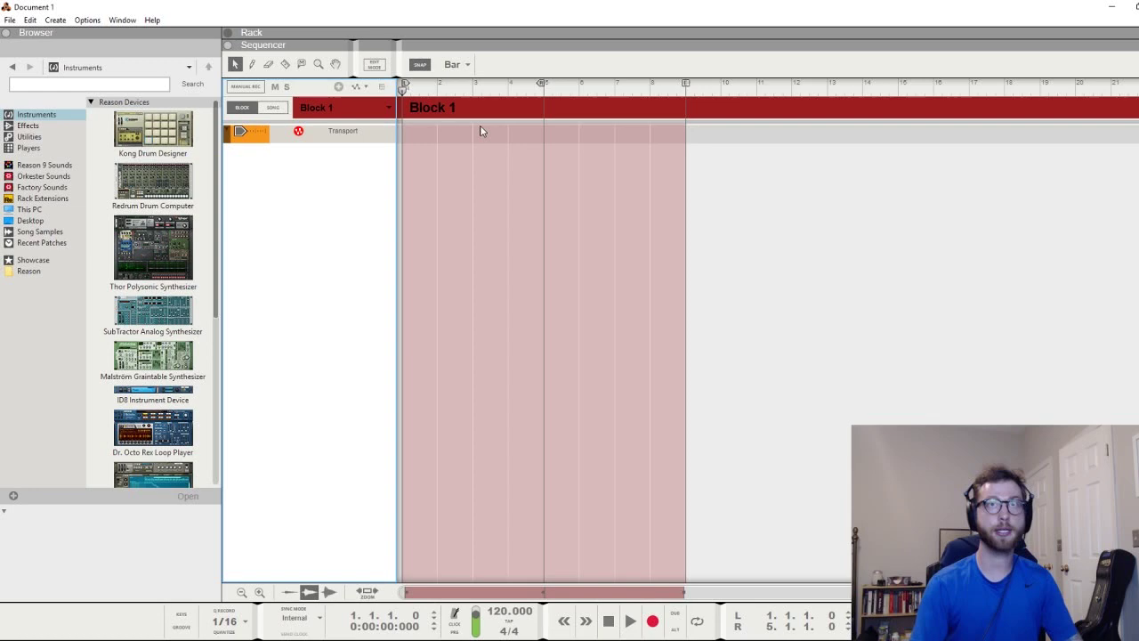
# Step: Rename Block 1 to 'Intro' and Block 2 to 'Verse 1'
pyautogui.doubleClick(438, 106)
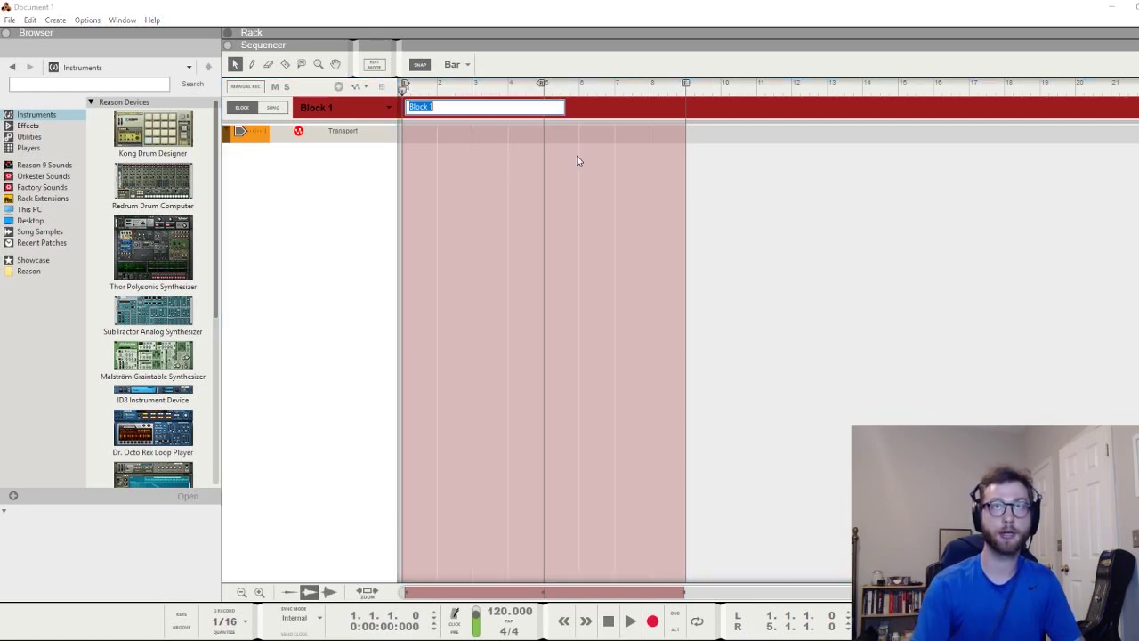
pyautogui.press('BackSpace')
pyautogui.write('Intro')
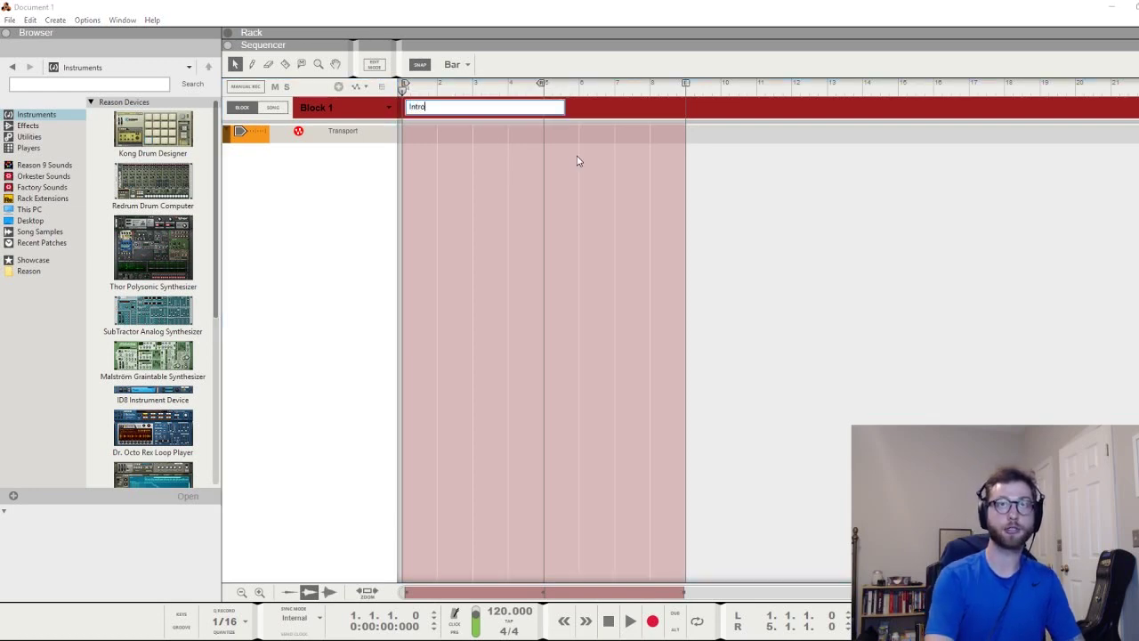
pyautogui.press('Return')
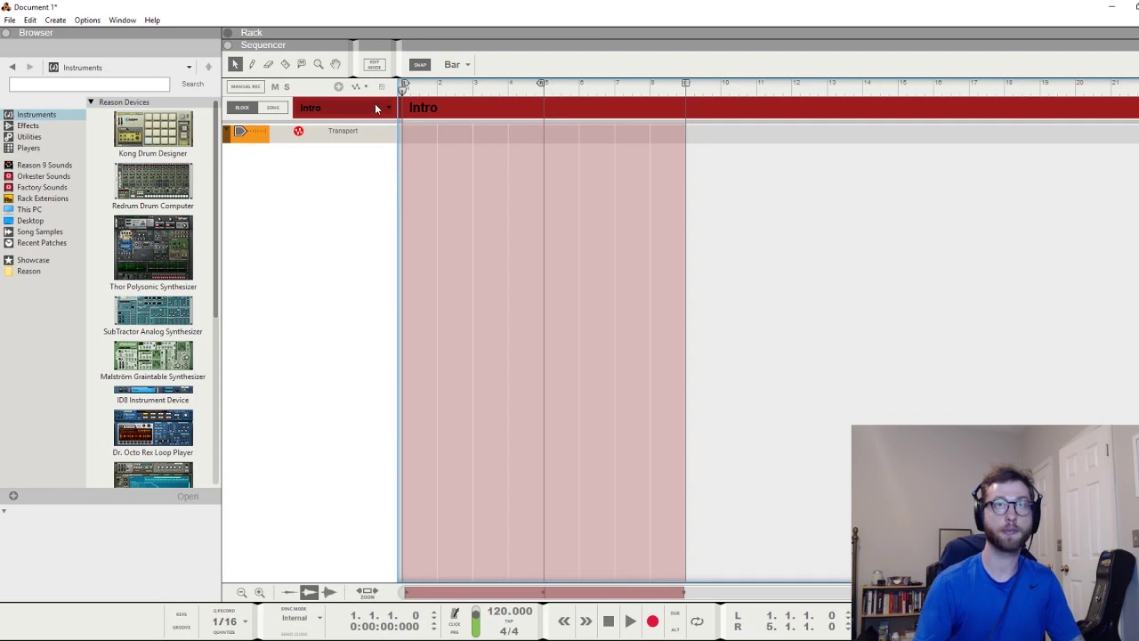
pyautogui.click(384, 107)
pyautogui.click(354, 138)
pyautogui.doubleClick(412, 111)
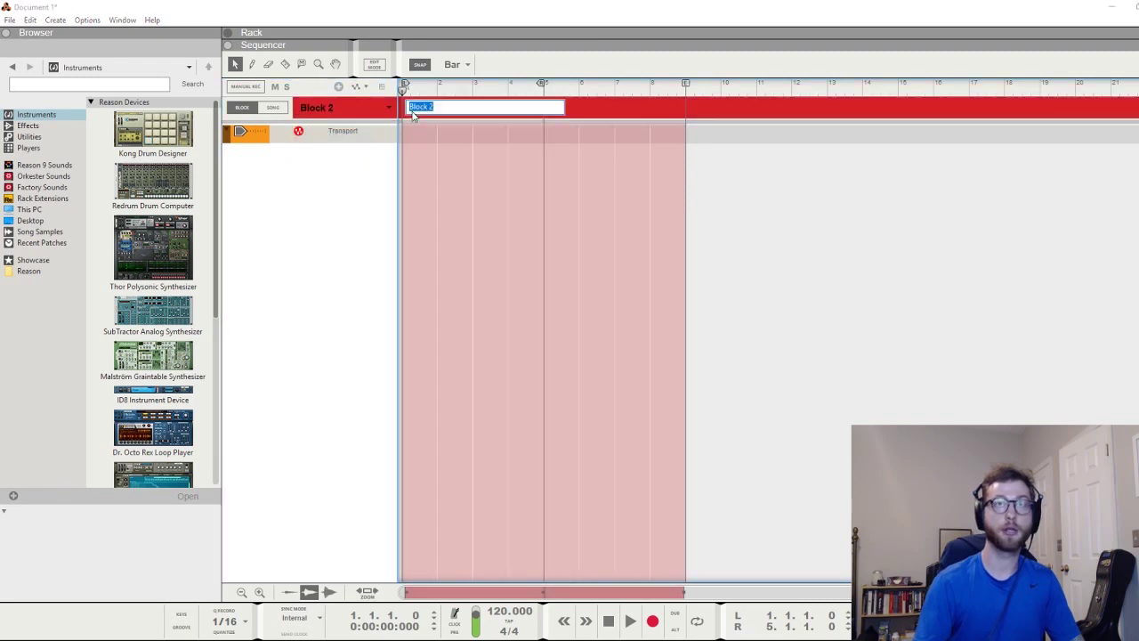
pyautogui.write('Verse 1')
pyautogui.press('Return')
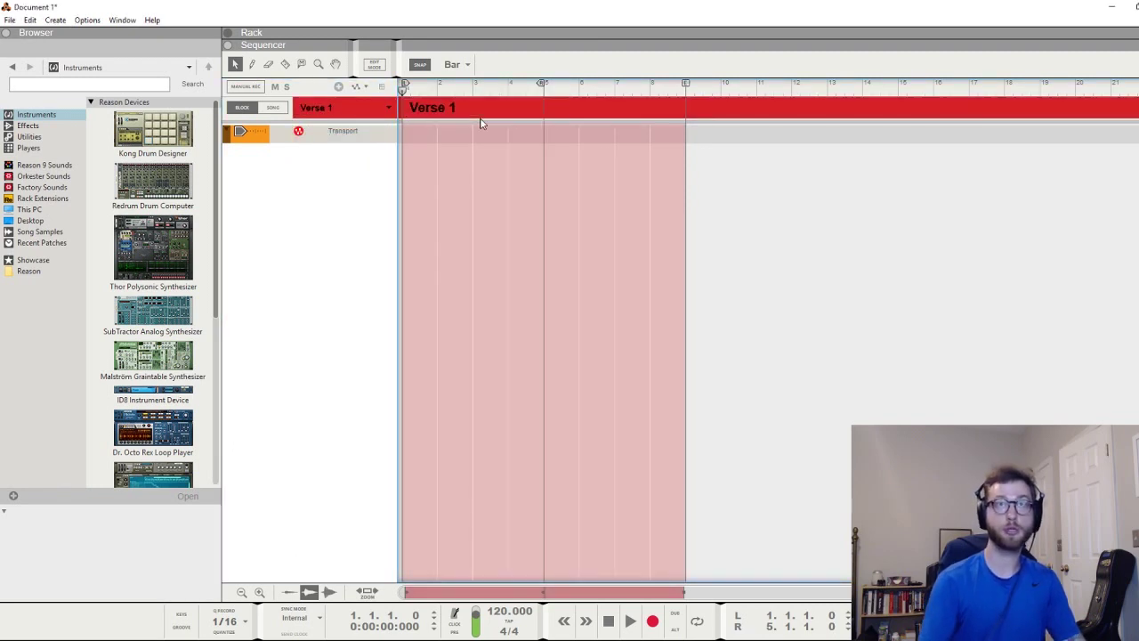
# Step: Rename Block 3 to 'Chorus' and switch back to the Intro block
pyautogui.click(361, 108)
pyautogui.click(329, 151)
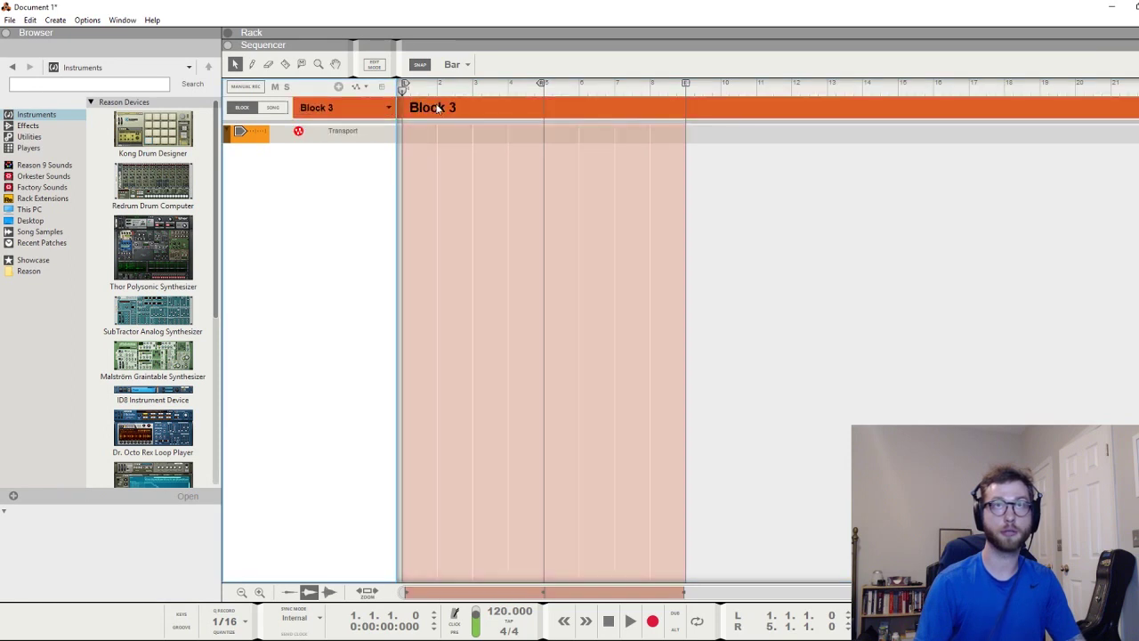
pyautogui.doubleClick(436, 107)
pyautogui.write('Chro')
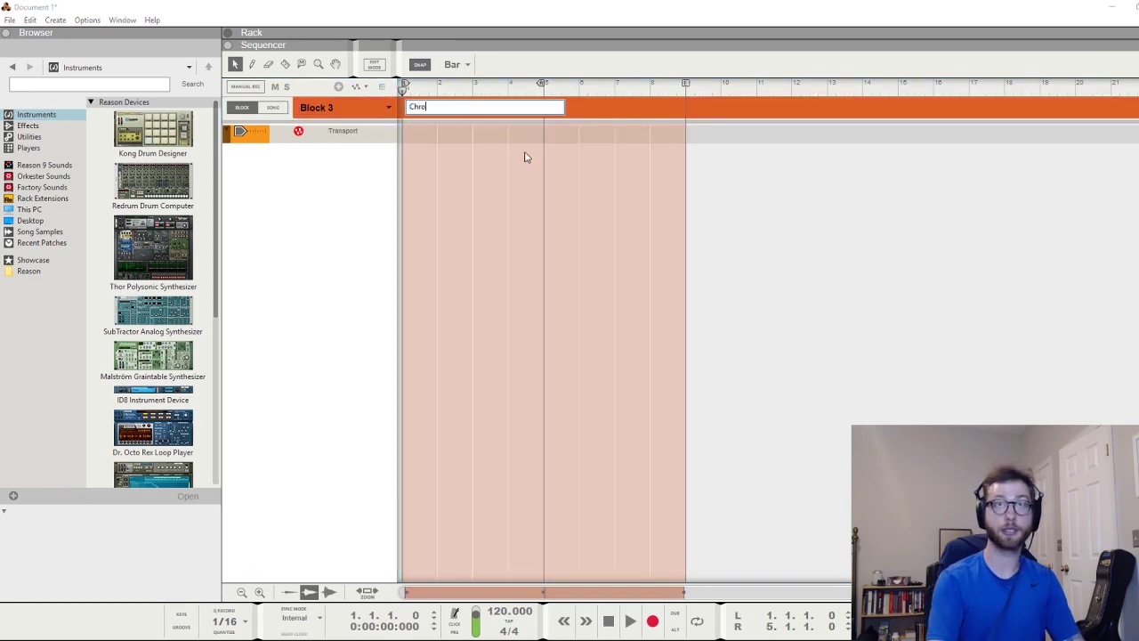
pyautogui.write('rus')
pyautogui.press('Return')
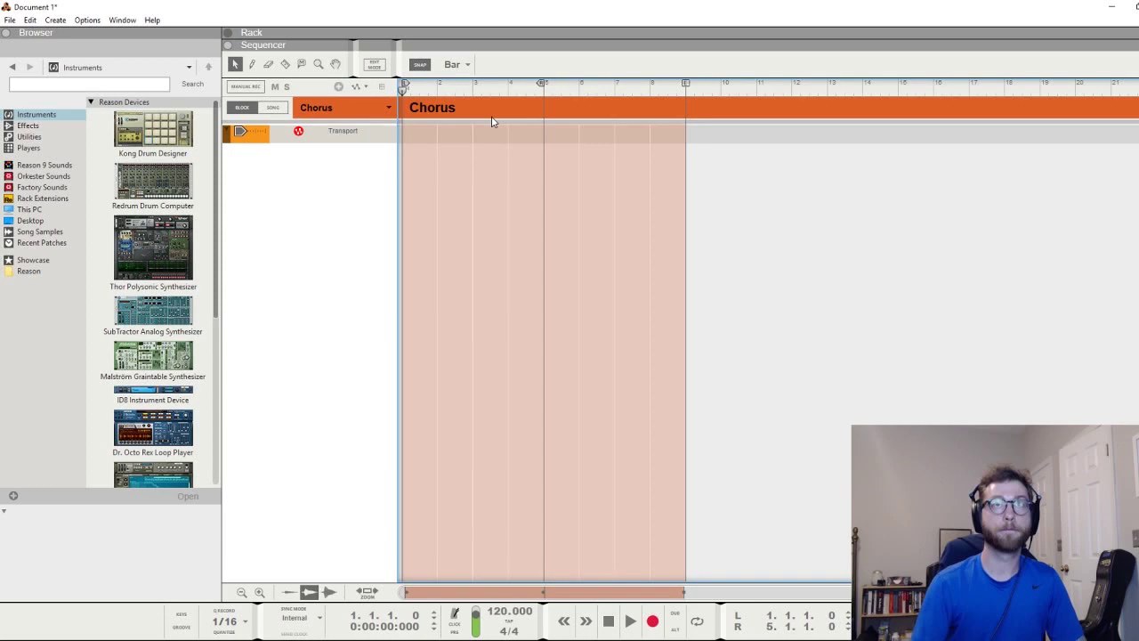
pyautogui.click(361, 108)
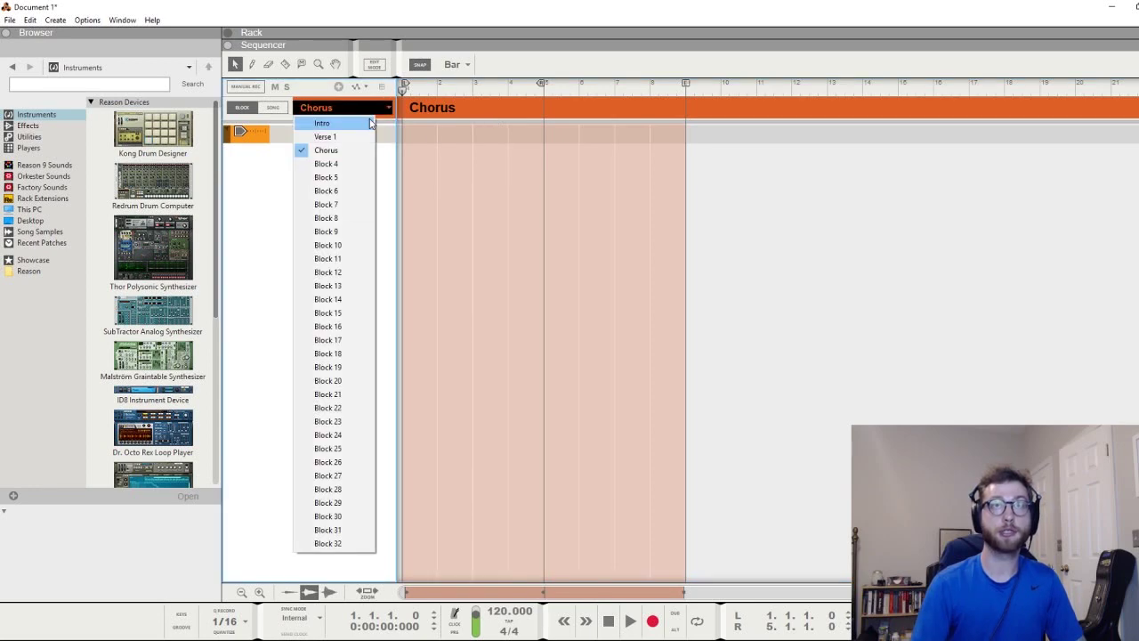
pyautogui.click(334, 119)
# Step: Colour the Intro clip wheat and the Verse 1 clip bright lime green
pyautogui.rightClick(433, 114)
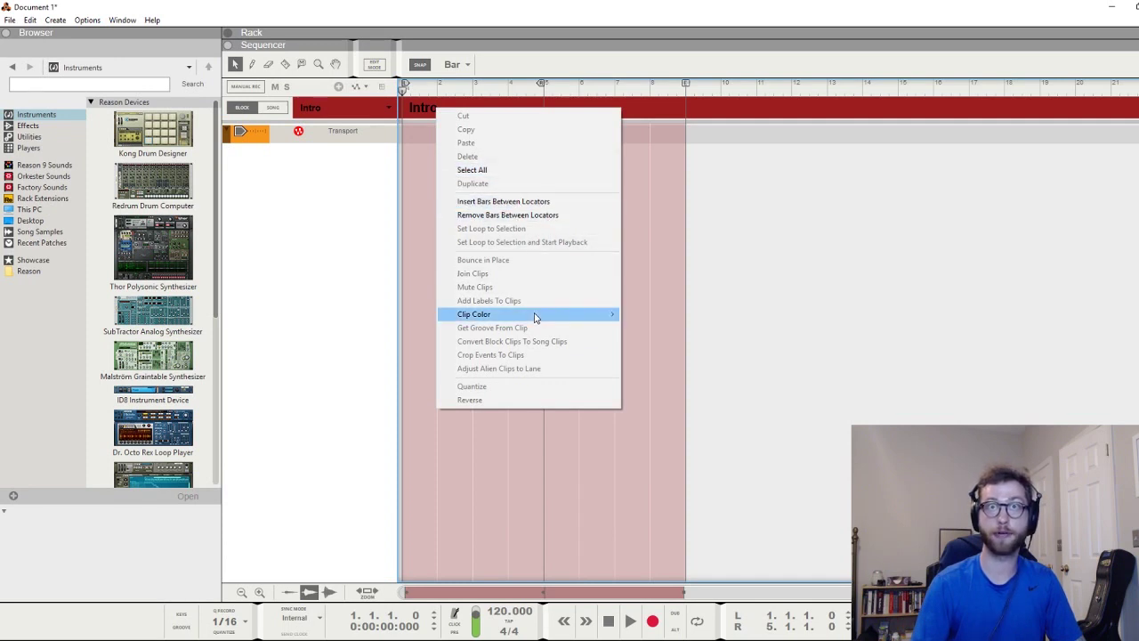
pyautogui.moveTo(528, 314)
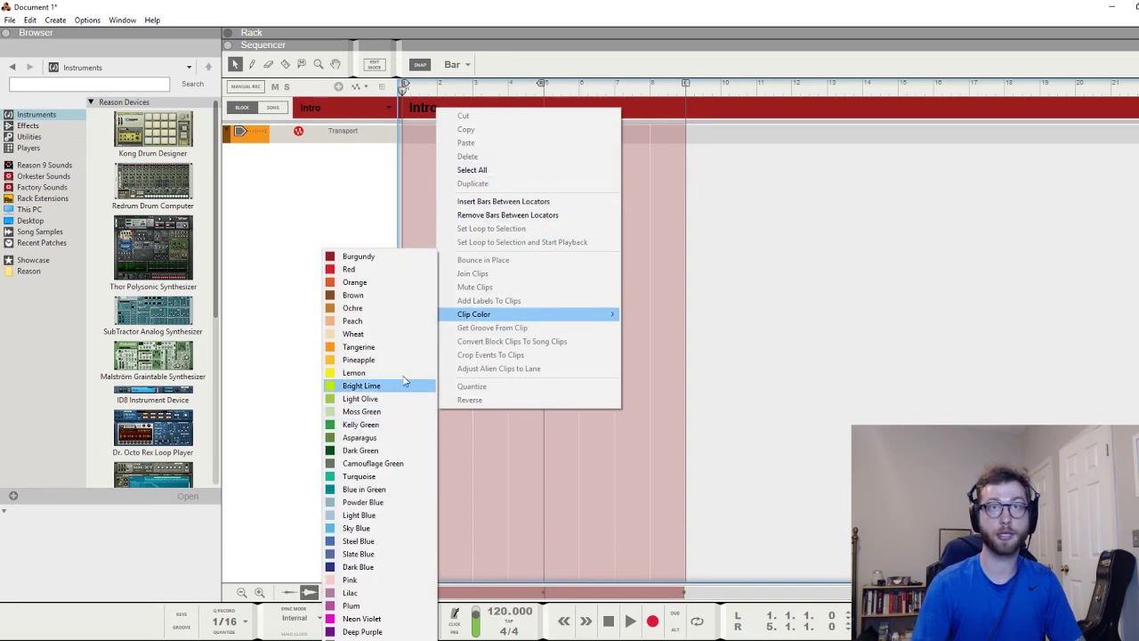
pyautogui.click(395, 333)
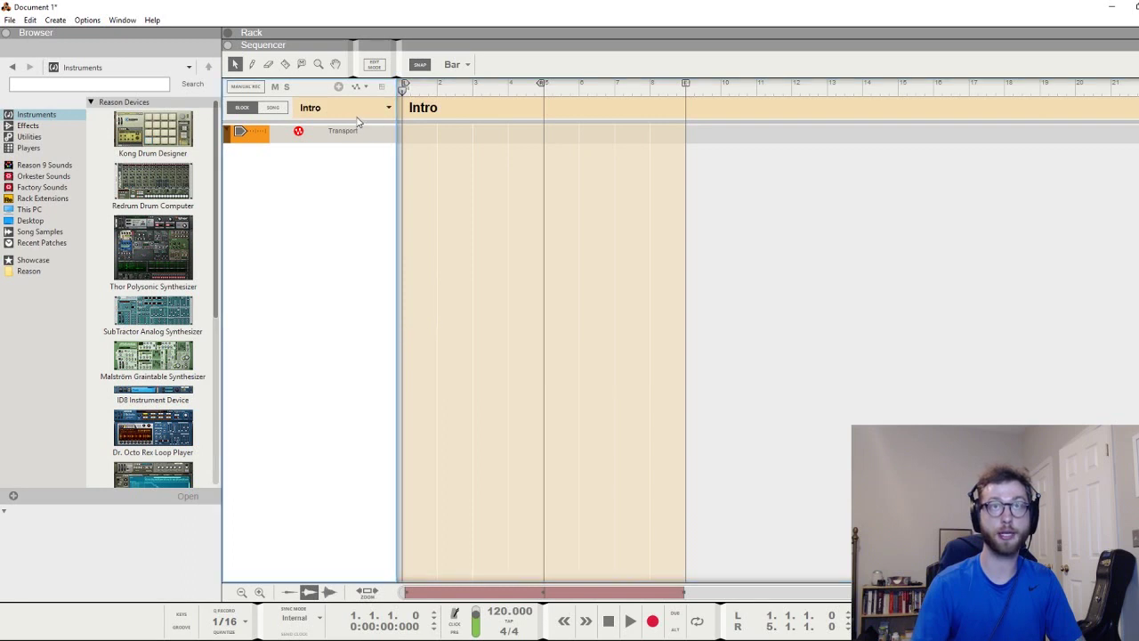
pyautogui.click(355, 108)
pyautogui.click(354, 135)
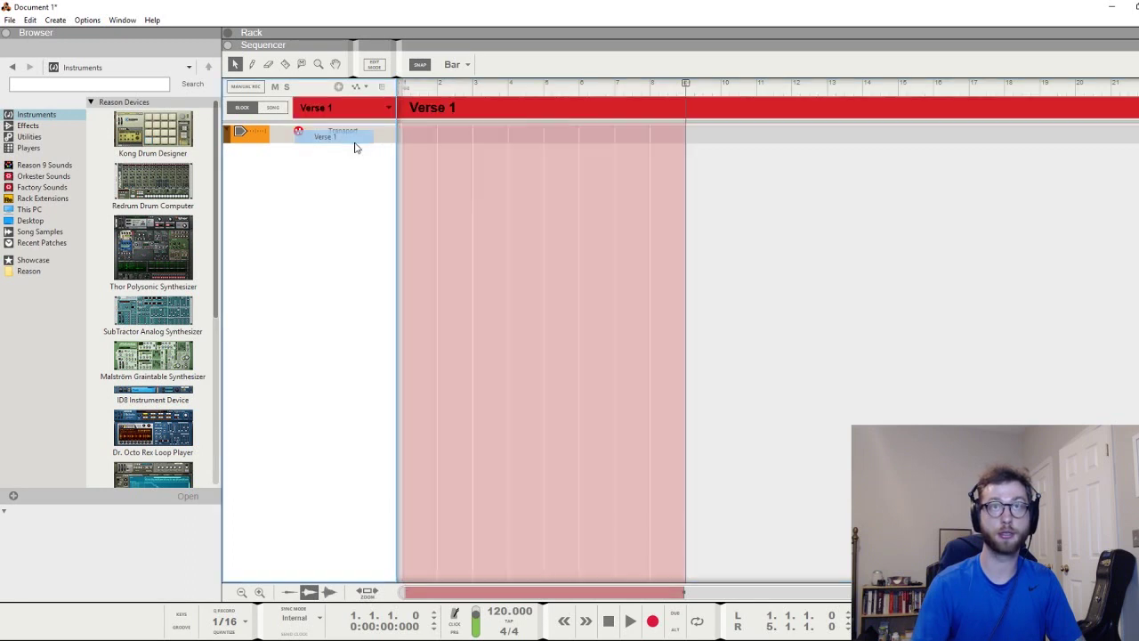
pyautogui.rightClick(442, 116)
pyautogui.moveTo(507, 318)
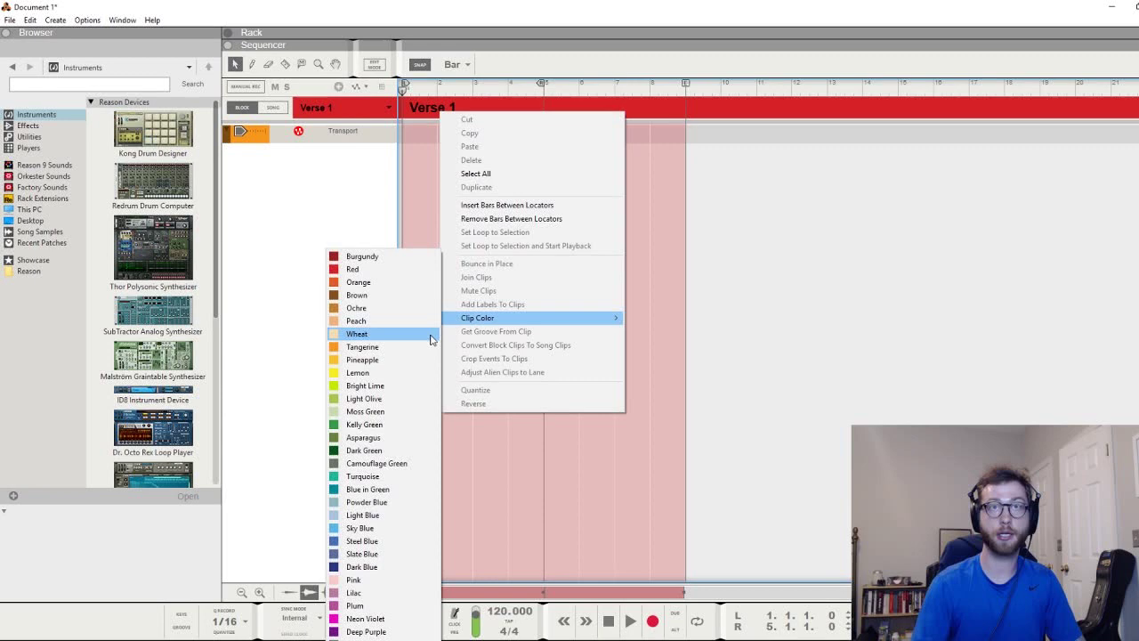
pyautogui.click(405, 385)
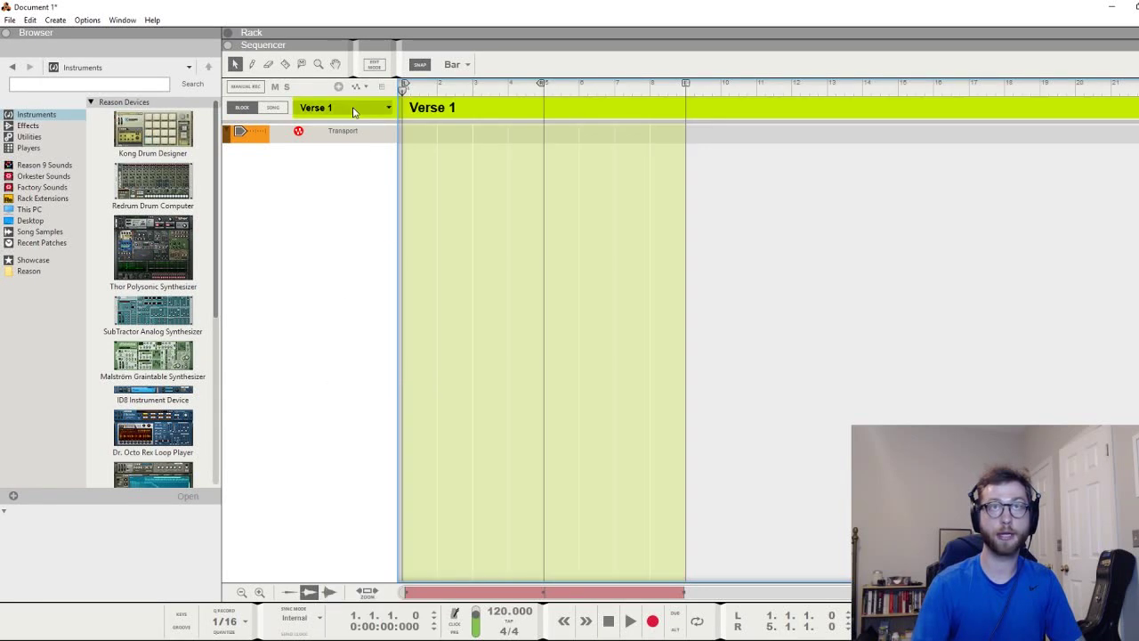
# Step: Colour the Chorus block sky blue, then return the sequencer to Song mode
pyautogui.click(378, 107)
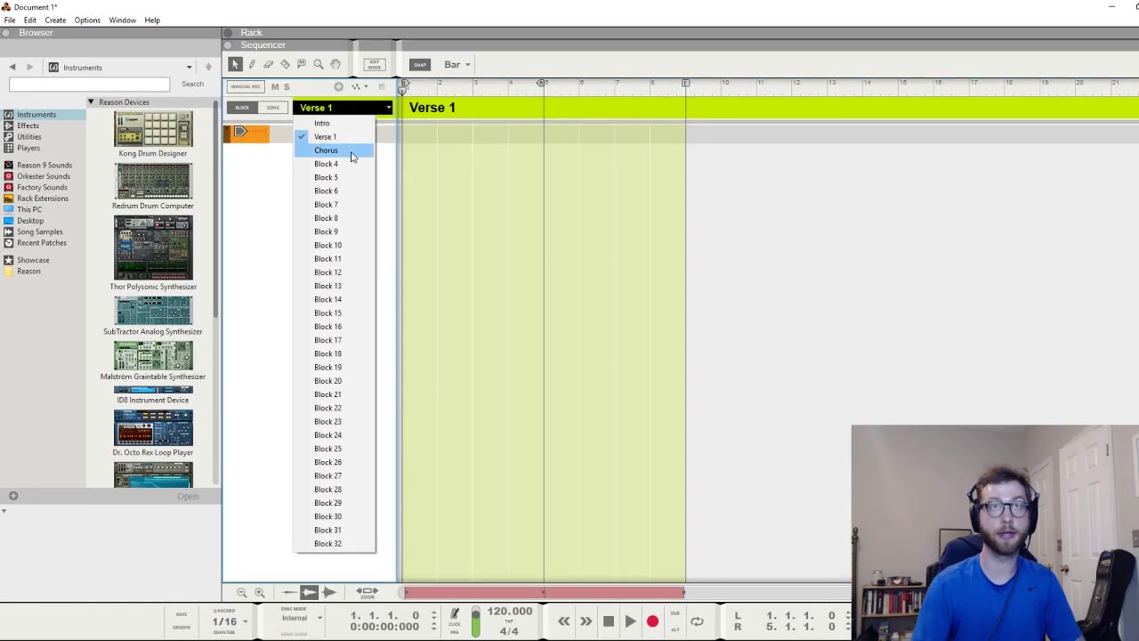
pyautogui.click(350, 150)
pyautogui.rightClick(454, 109)
pyautogui.moveTo(486, 314)
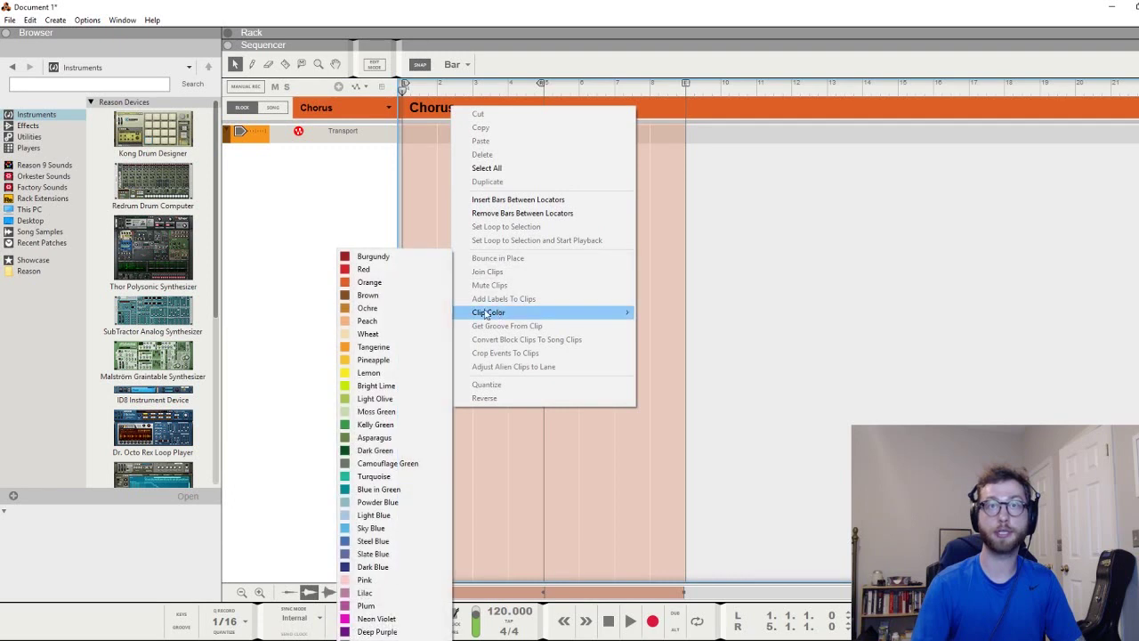
pyautogui.click(371, 528)
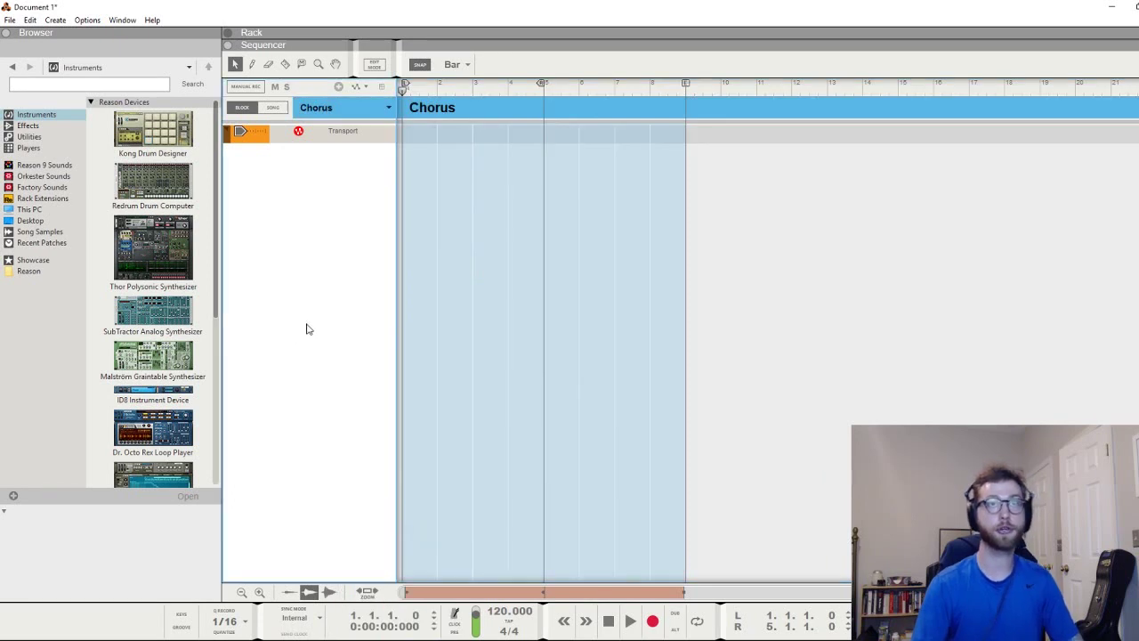
pyautogui.click(374, 108)
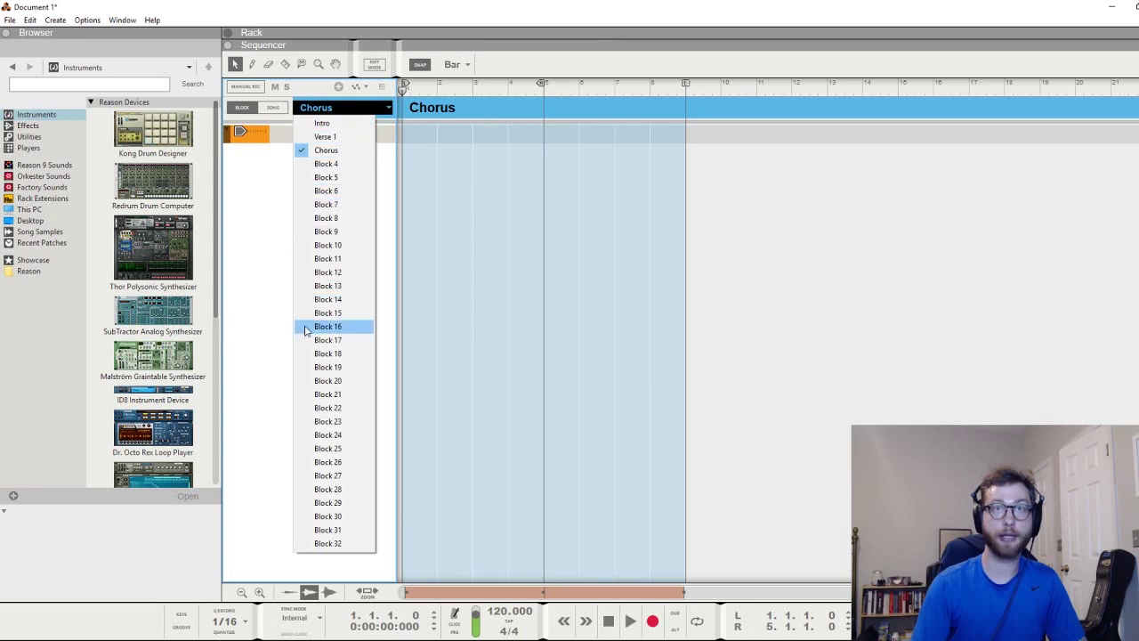
pyautogui.click(285, 210)
pyautogui.click(272, 107)
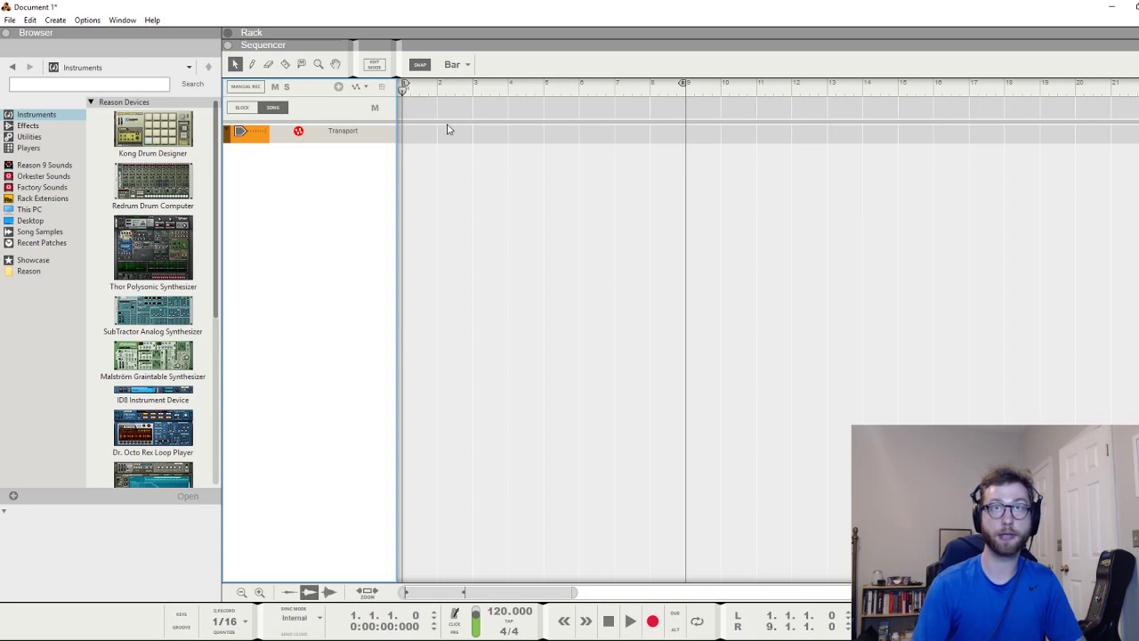
# Step: Draw an 8-bar Intro block spanning bars 1–9 in the Blocks lane
pyautogui.moveTo(415, 106); pyautogui.dragTo(682, 104)
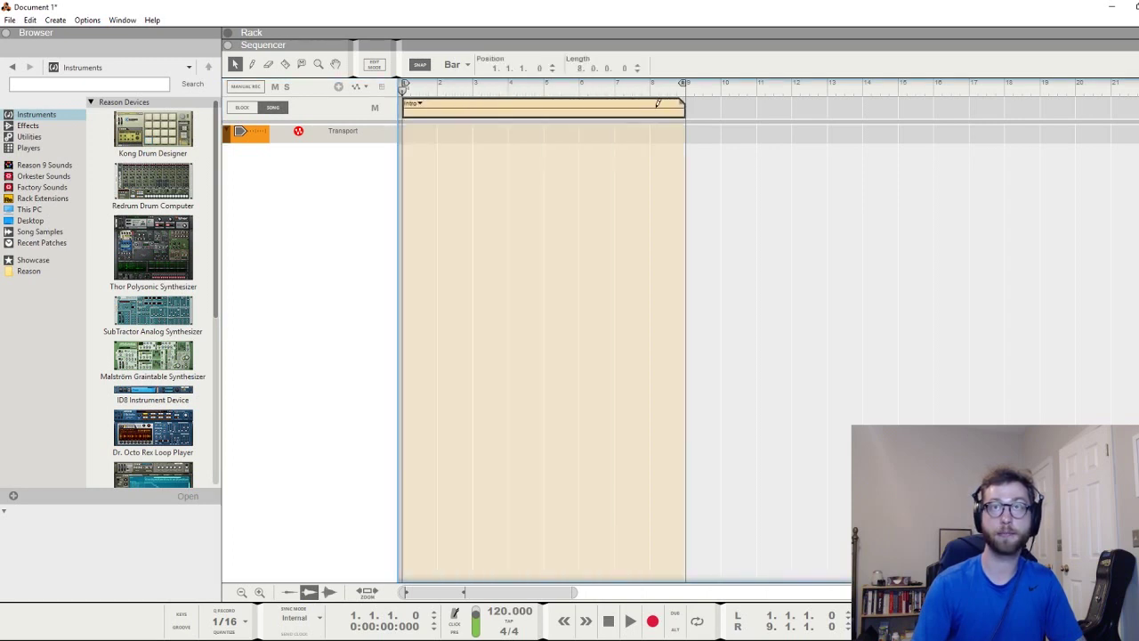
pyautogui.hscroll(3, 633, 226)
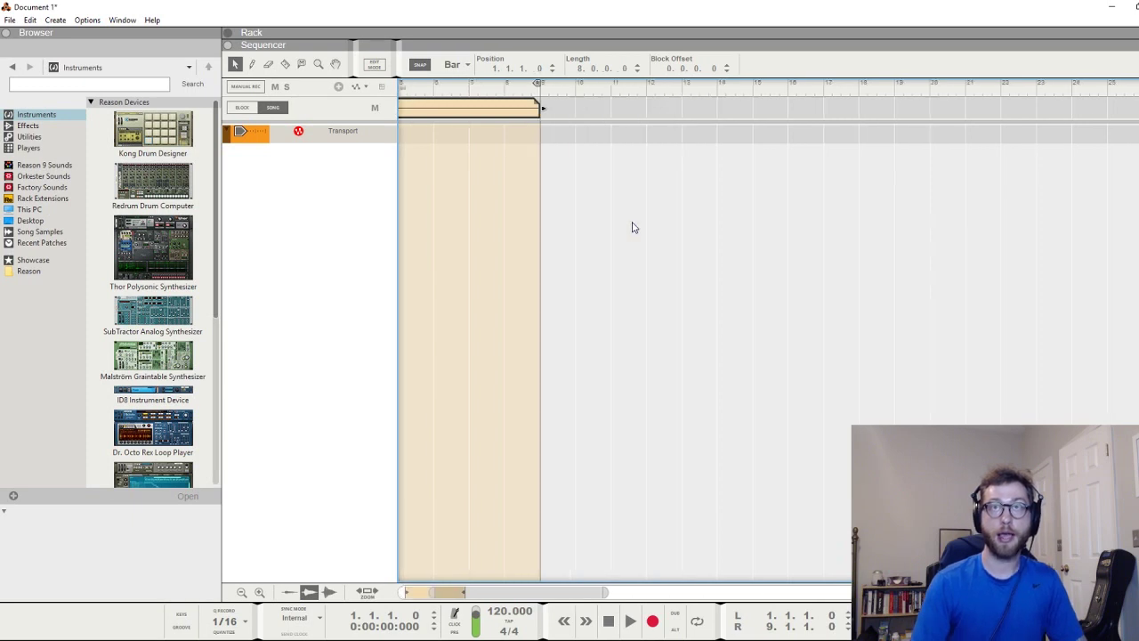
pyautogui.hscroll(-2, 623, 205)
pyautogui.hscroll(-2, 553, 123)
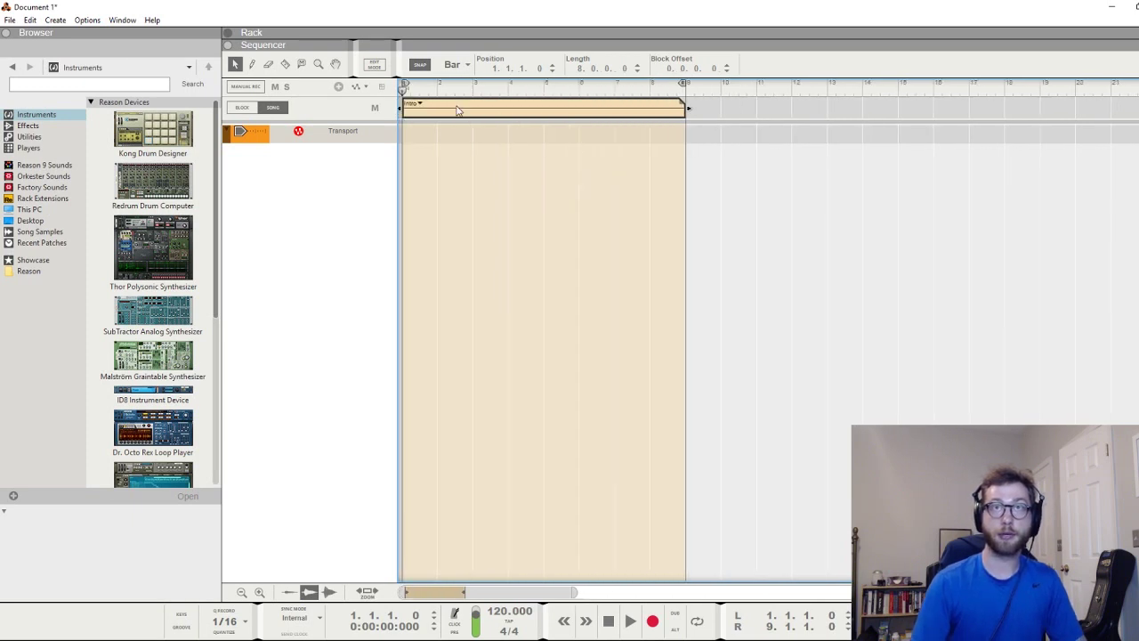
pyautogui.hscroll(4, 485, 147)
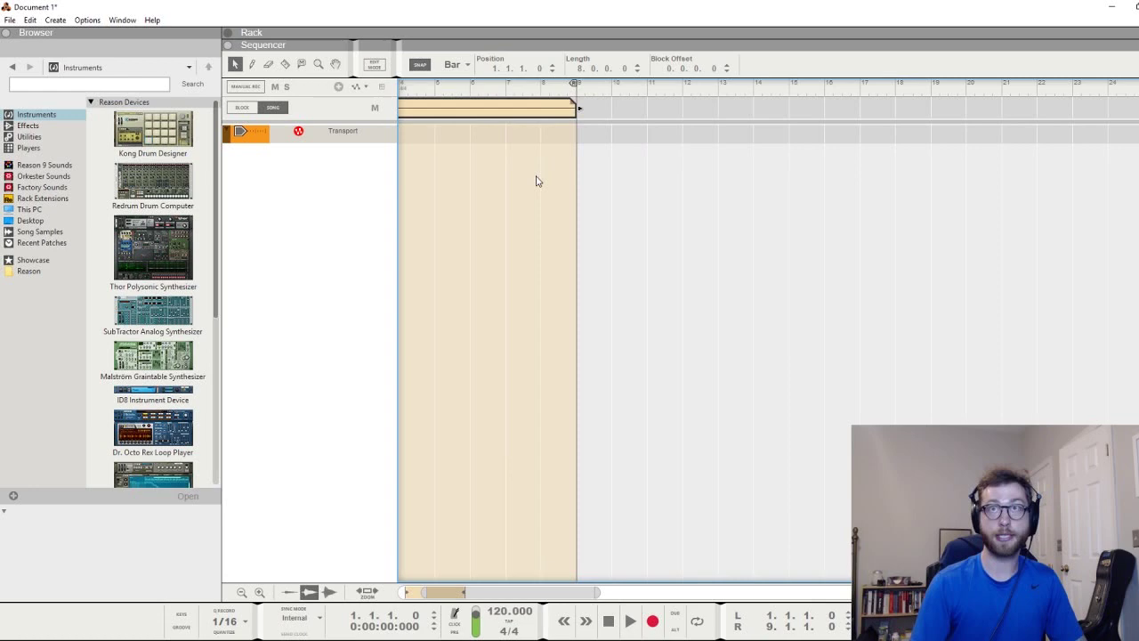
# Step: Draw an 8-bar block at bars 9–17 and set it to Verse 1
pyautogui.moveTo(492, 109); pyautogui.dragTo(747, 108)
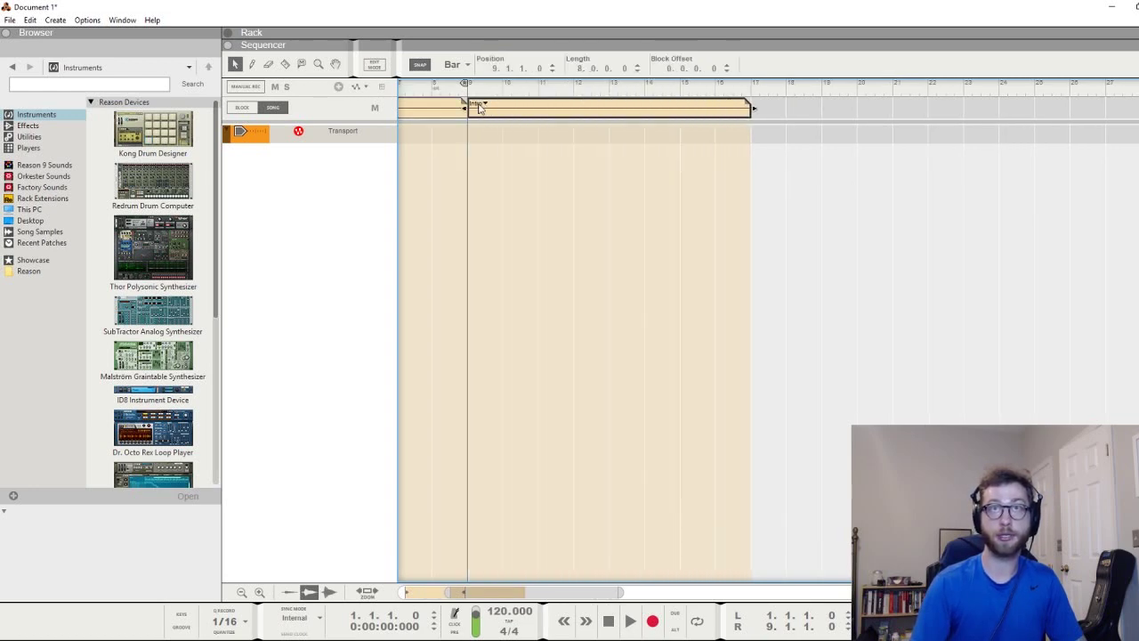
pyautogui.click(479, 105)
pyautogui.click(511, 130)
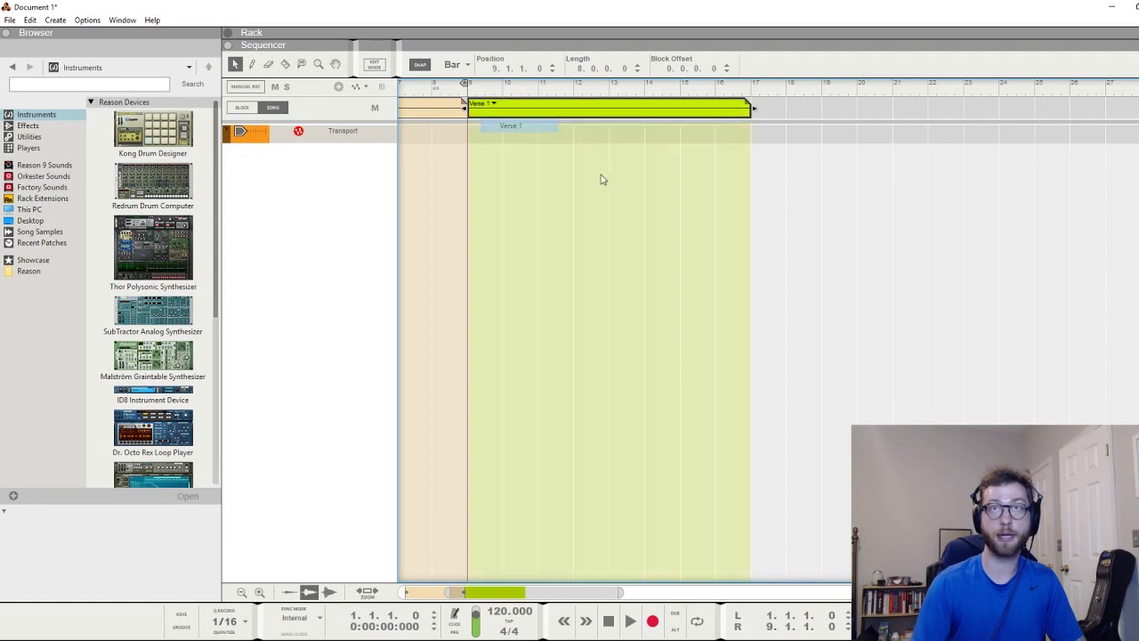
pyautogui.hscroll(-3, 623, 222)
pyautogui.hscroll(5, 676, 222)
pyautogui.hscroll(-4, 557, 193)
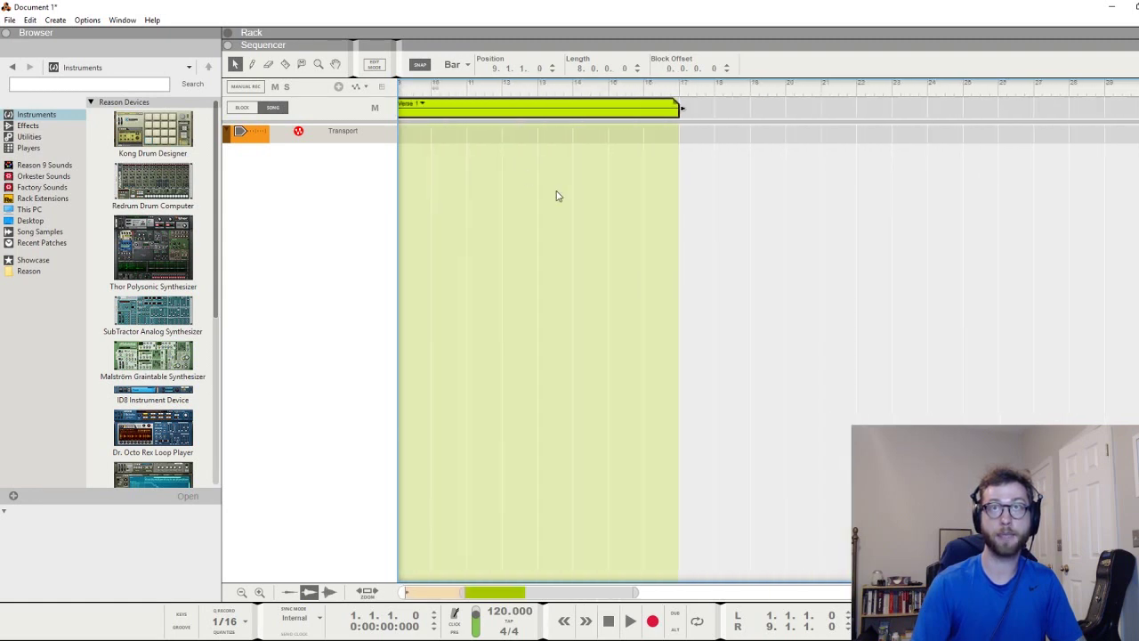
pyautogui.hscroll(6, 697, 209)
# Step: Draw a block from bar 17 to 25 and set it to Chorus
pyautogui.moveTo(587, 116); pyautogui.dragTo(861, 114)
pyautogui.click(601, 105)
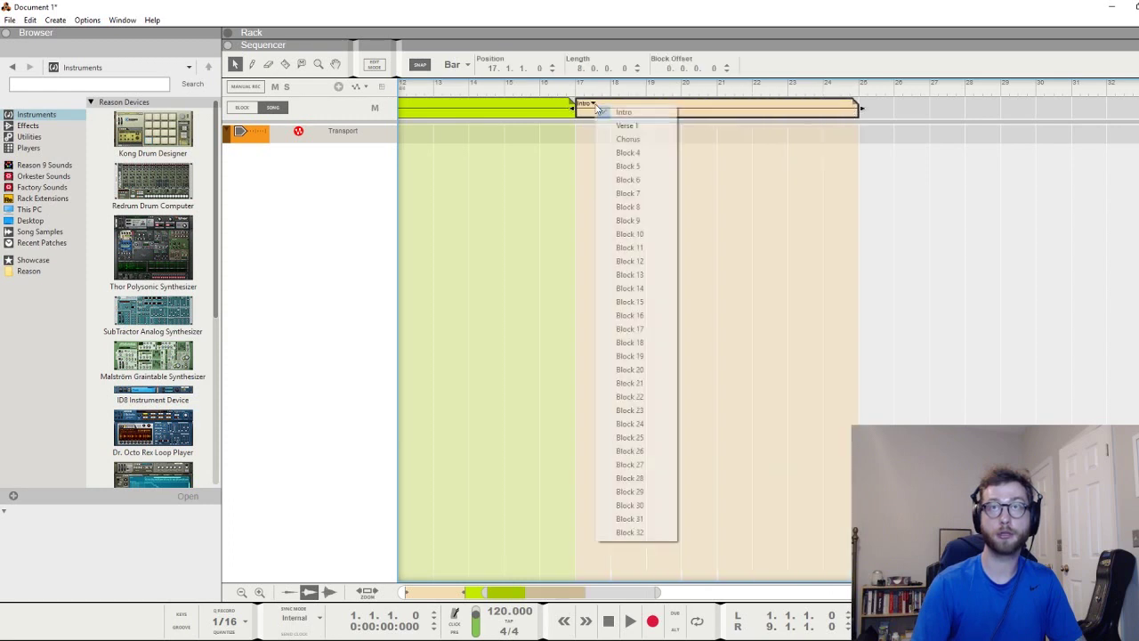
pyautogui.click(623, 134)
pyautogui.hscroll(-6, 739, 249)
pyautogui.hscroll(5, 725, 231)
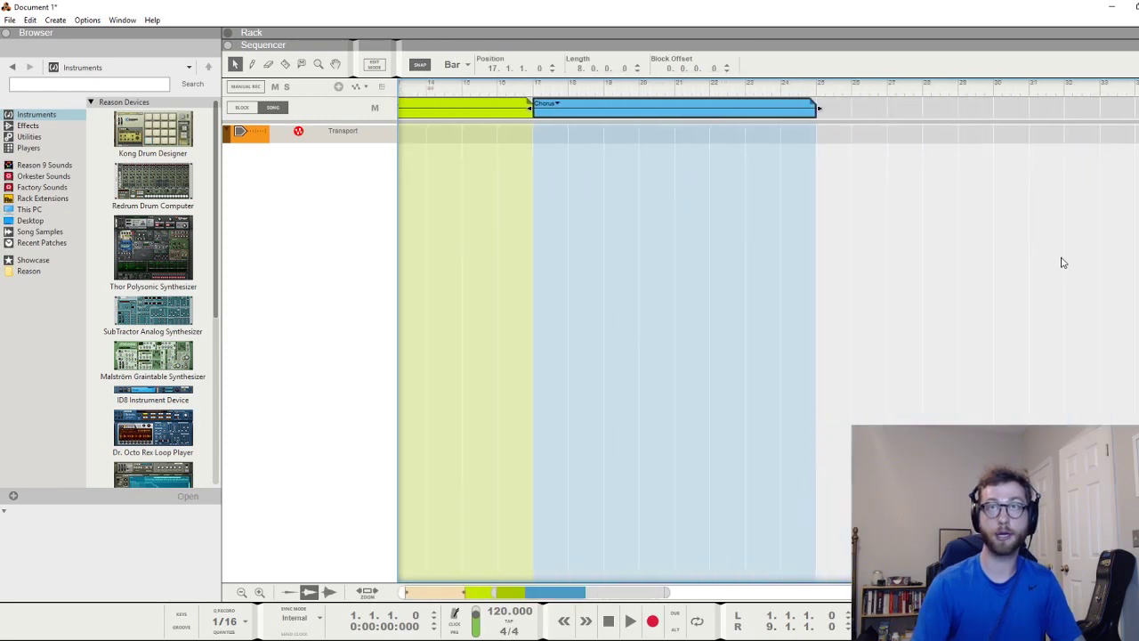
pyautogui.hscroll(-5, 730, 234)
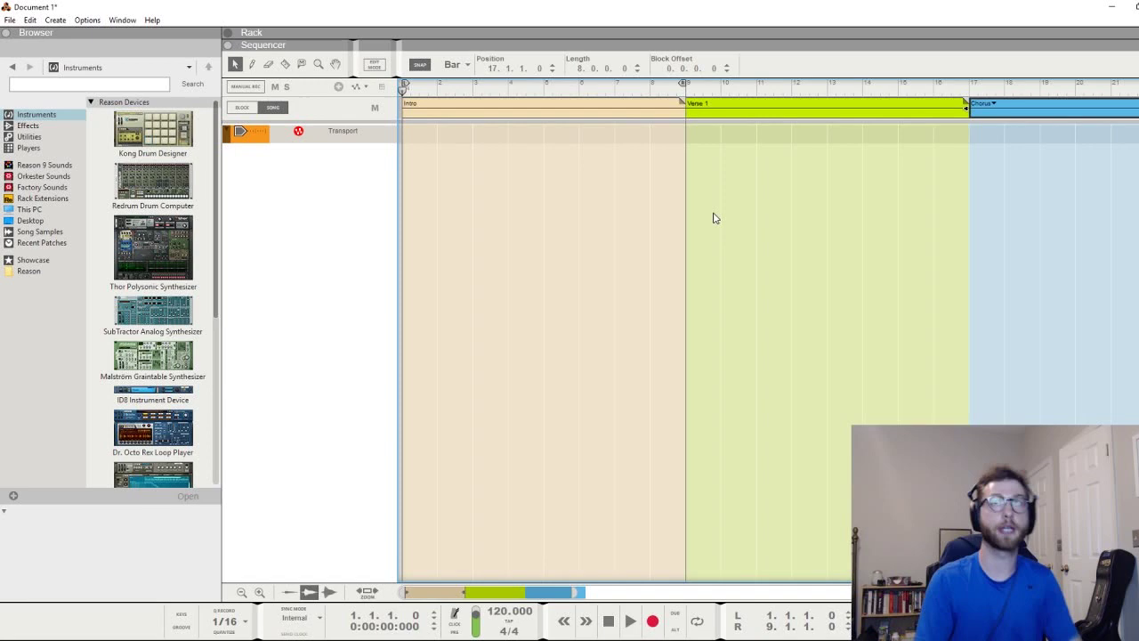
pyautogui.hscroll(3, 712, 203)
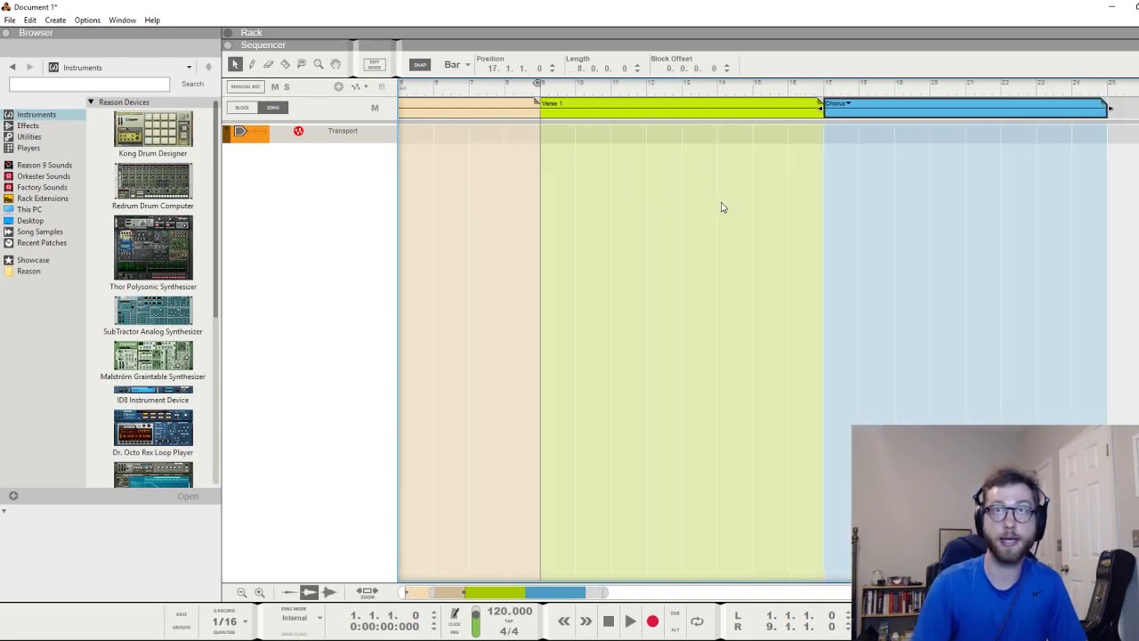
pyautogui.hscroll(-3, 614, 222)
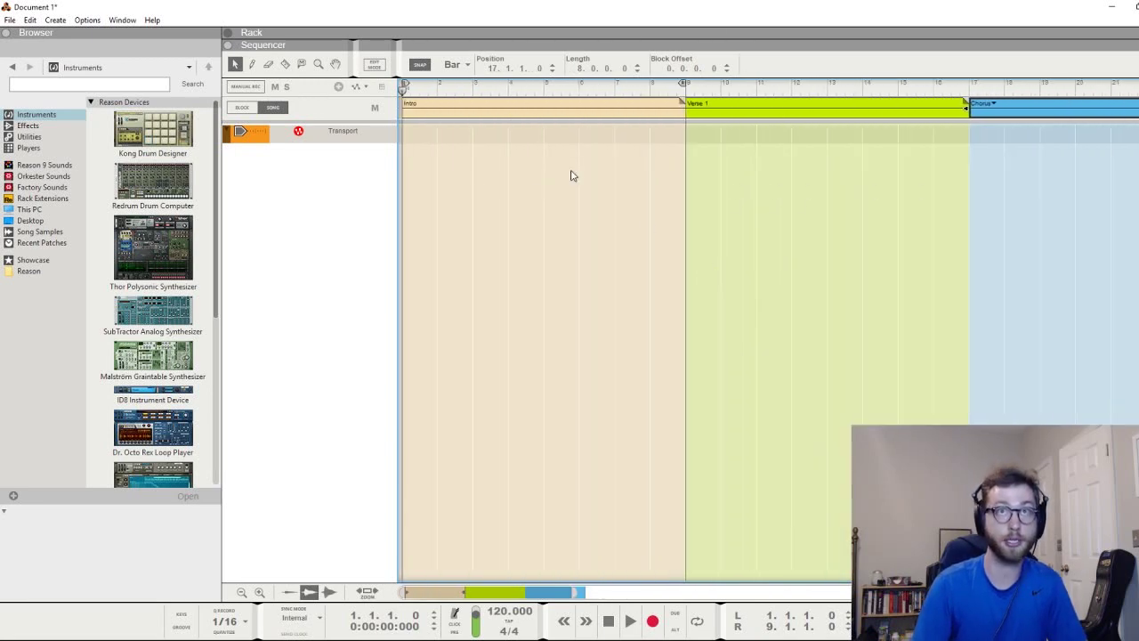
pyautogui.hscroll(6, 826, 204)
pyautogui.hscroll(-6, 836, 211)
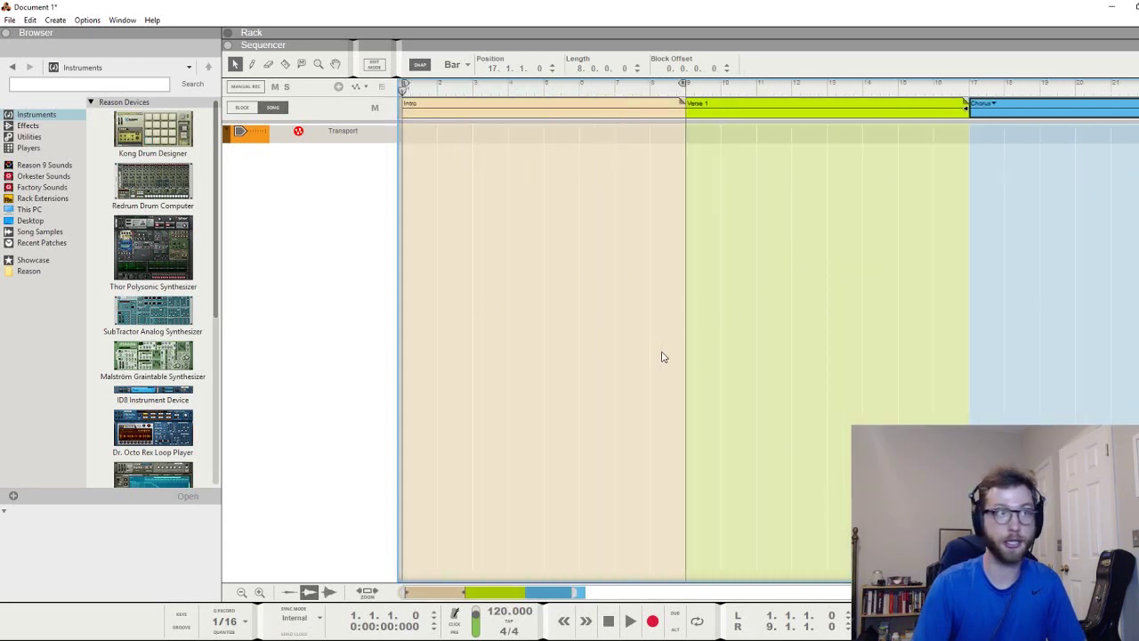
pyautogui.hscroll(3, 603, 264)
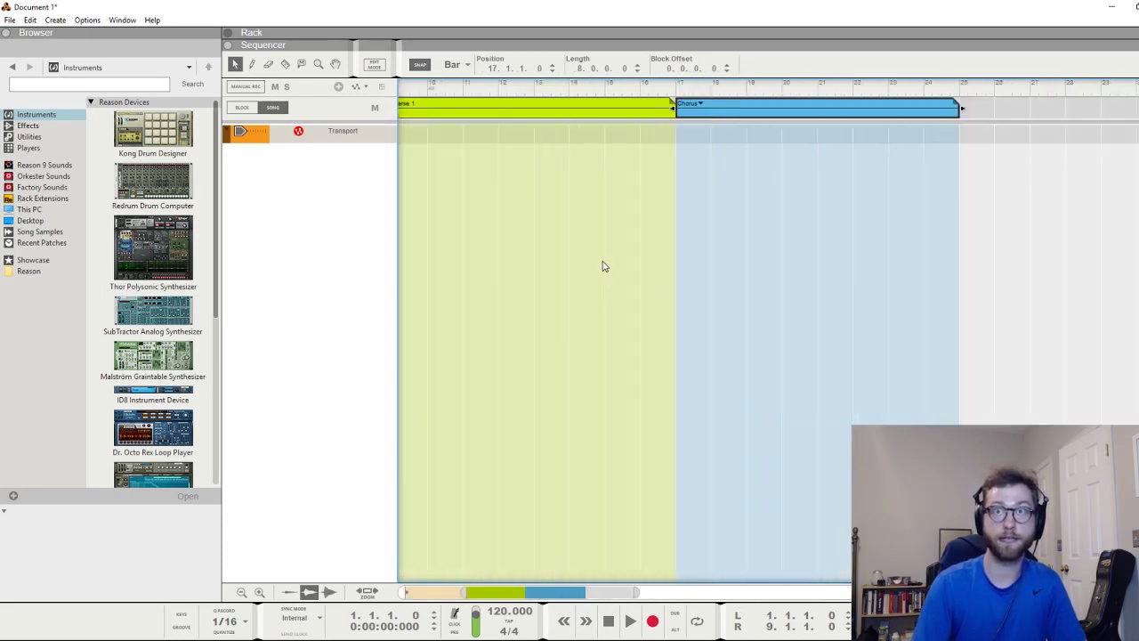
pyautogui.hscroll(-3, 623, 297)
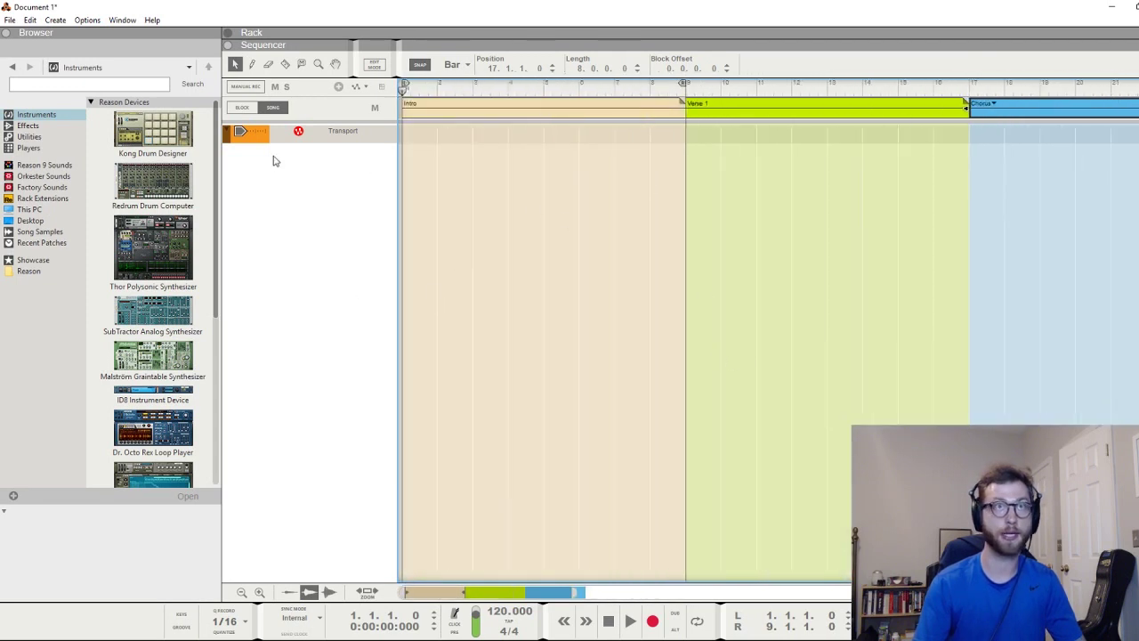
# Step: Add a Kong Drum Designer track with 4-bar clips at bar 1 and in Verse 1
pyautogui.moveTo(153, 132); pyautogui.dragTo(320, 298)
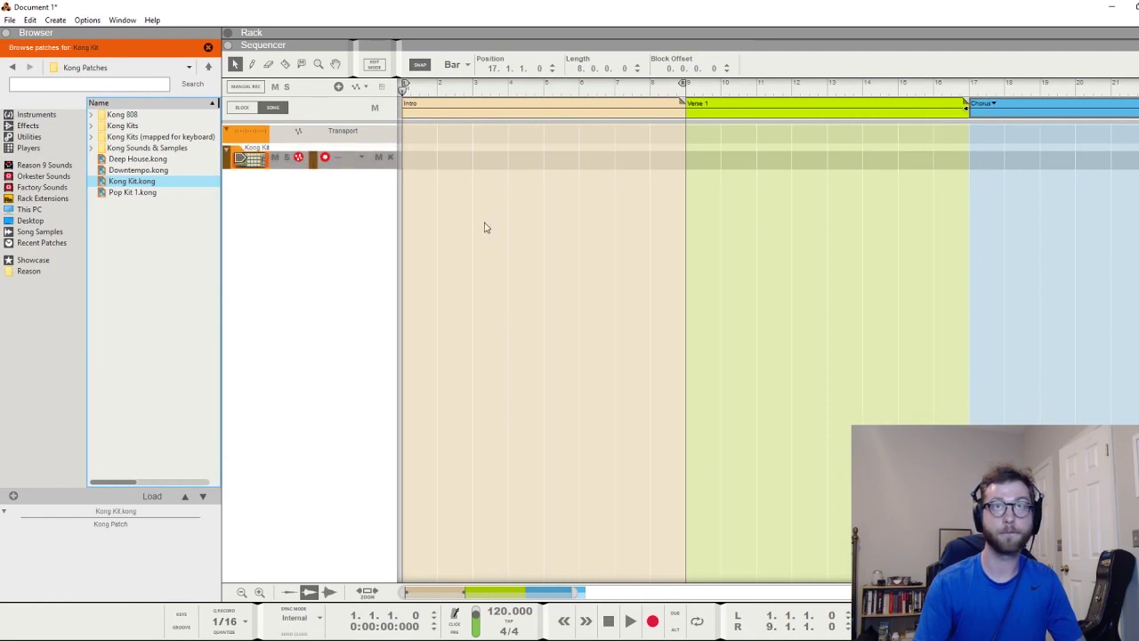
pyautogui.moveTo(424, 164); pyautogui.dragTo(547, 162)
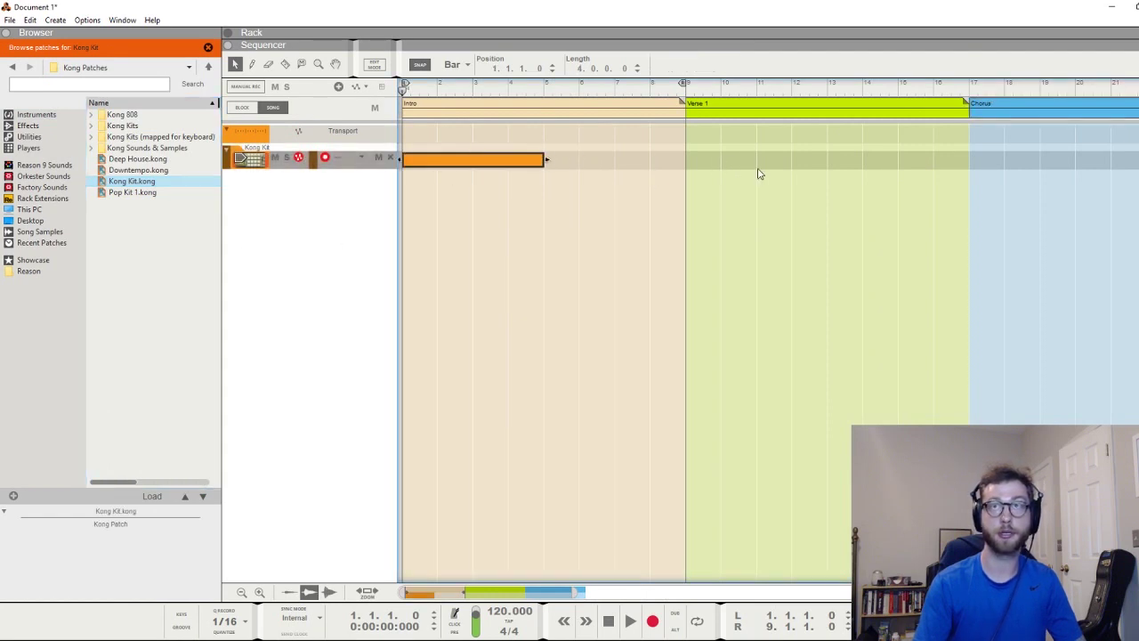
pyautogui.moveTo(739, 172); pyautogui.dragTo(863, 162)
pyautogui.hscroll(2, 801, 178)
pyautogui.moveTo(742, 169); pyautogui.dragTo(699, 171)
# Step: Program CABASA, hi-hat and TOM H hits in the second drum clip
pyautogui.doubleClick(693, 167)
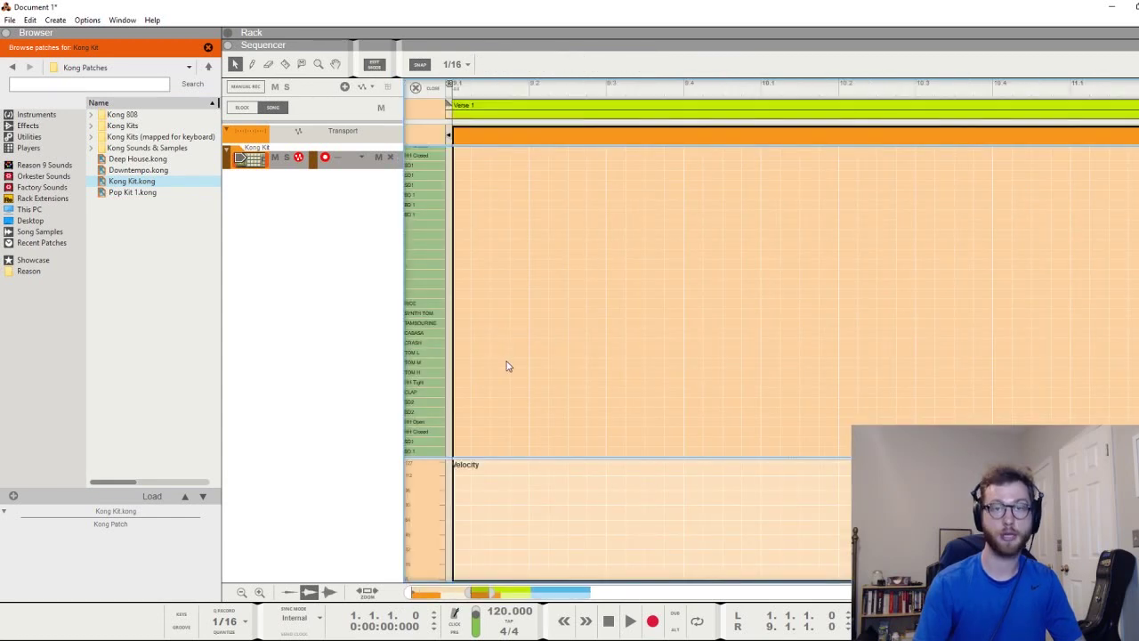
pyautogui.click(479, 333)
pyautogui.click(731, 383)
pyautogui.click(867, 383)
pyautogui.click(654, 373)
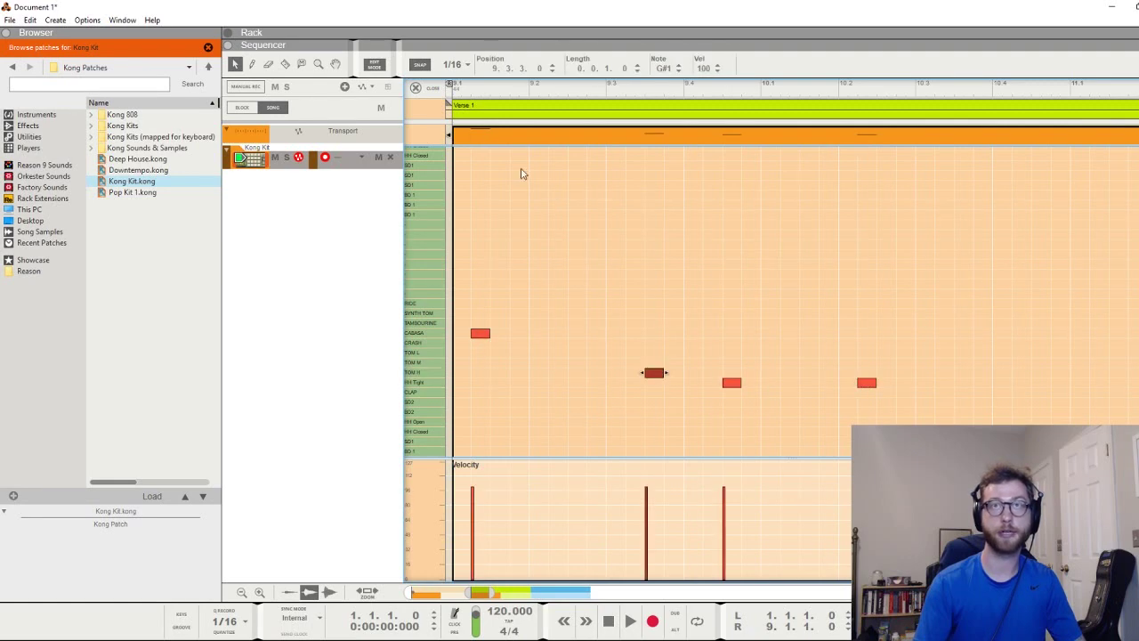
pyautogui.click(374, 65)
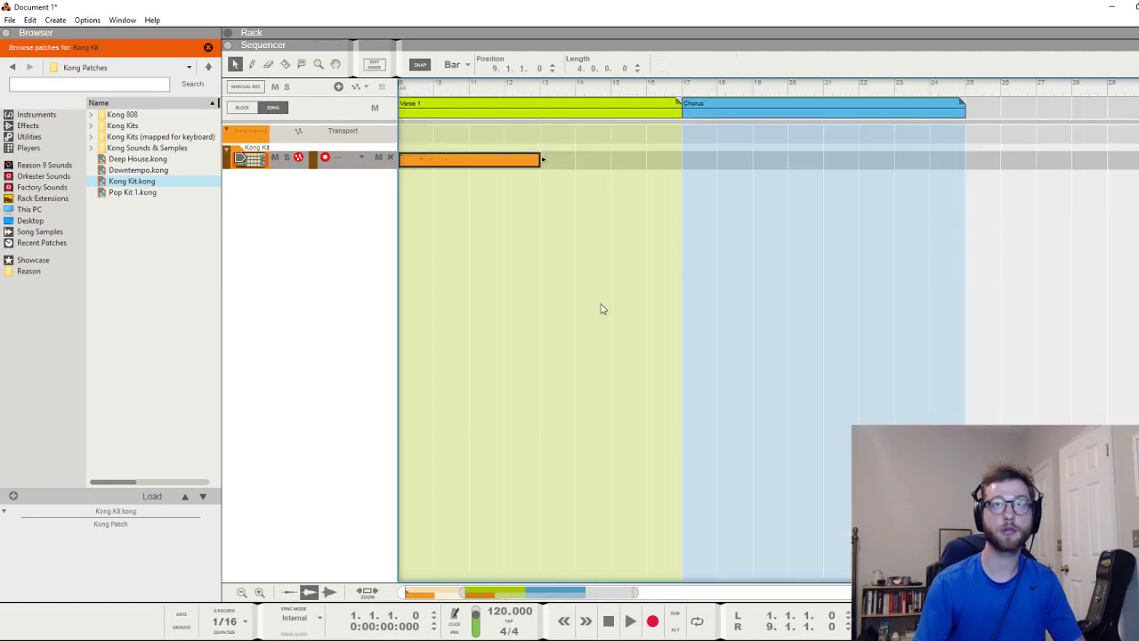
# Step: Adjust the second clip and open the Intro drum clip's empty note grid
pyautogui.hscroll(-3, 511, 322)
pyautogui.moveTo(694, 160); pyautogui.dragTo(668, 160)
pyautogui.hscroll(-1, 704, 222)
pyautogui.hscroll(6, 697, 214)
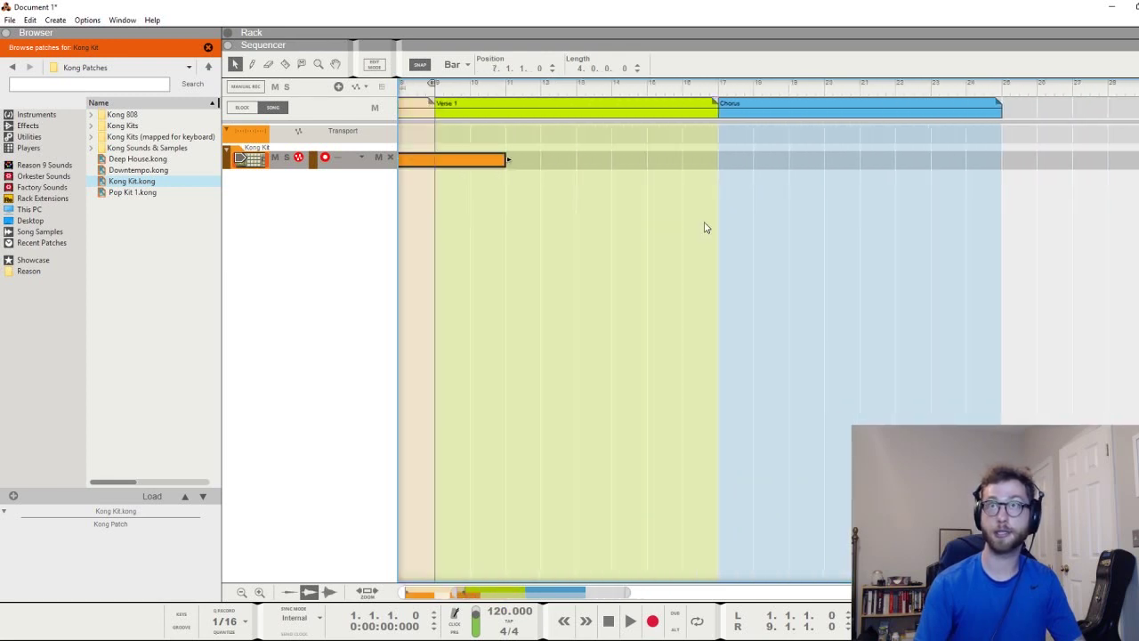
pyautogui.hscroll(-6, 704, 228)
pyautogui.doubleClick(480, 165)
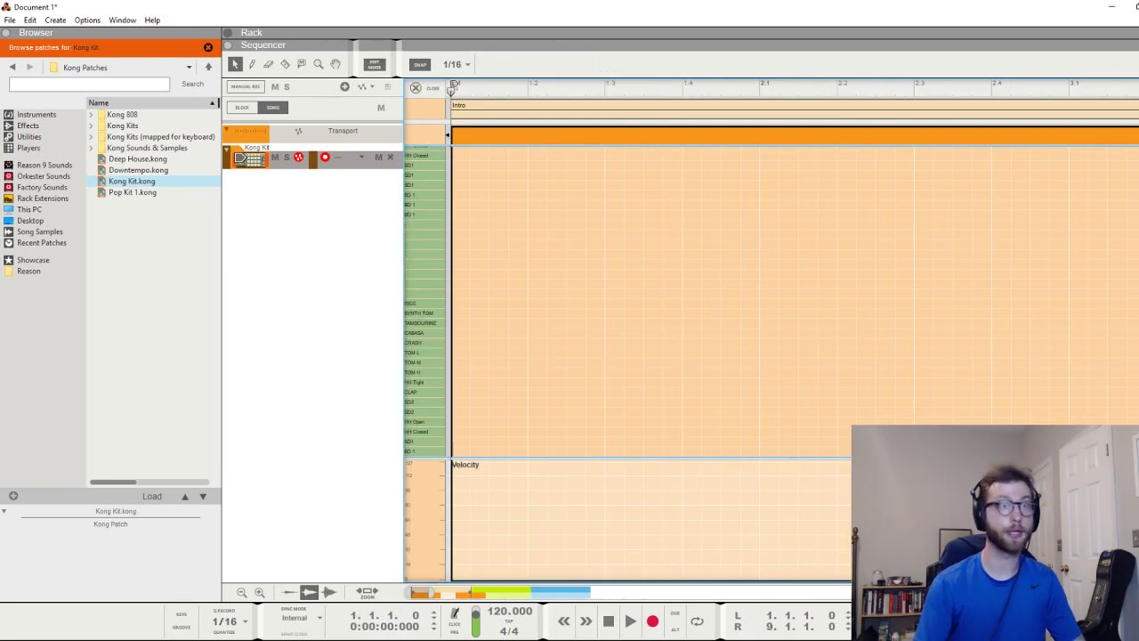